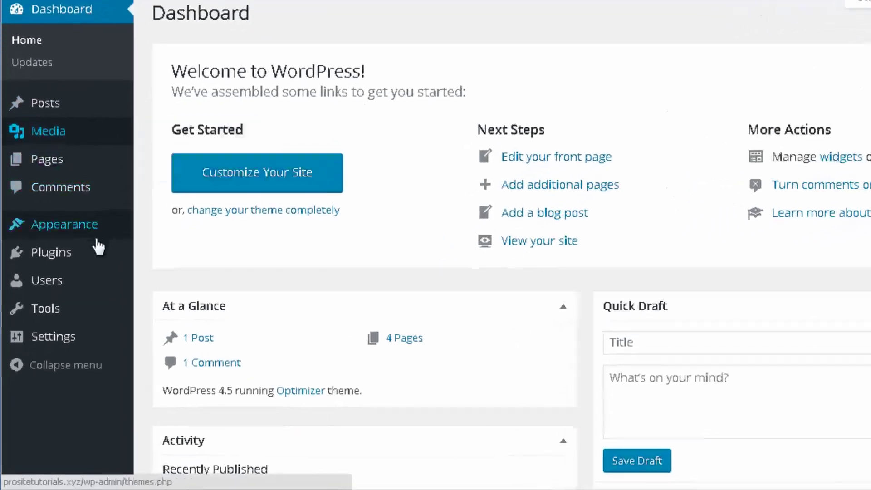
# - Open the page for adding new plugins and search for "contact form 7"
pyautogui.moveTo(96, 252)
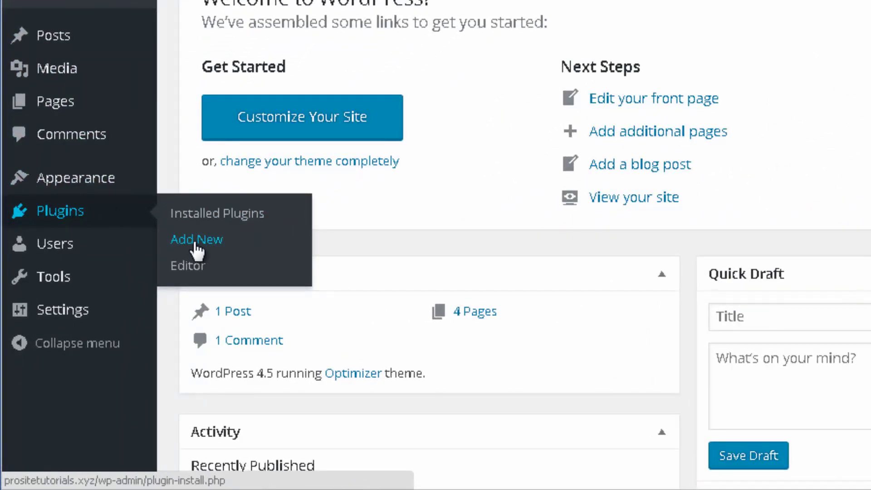
pyautogui.click(193, 241)
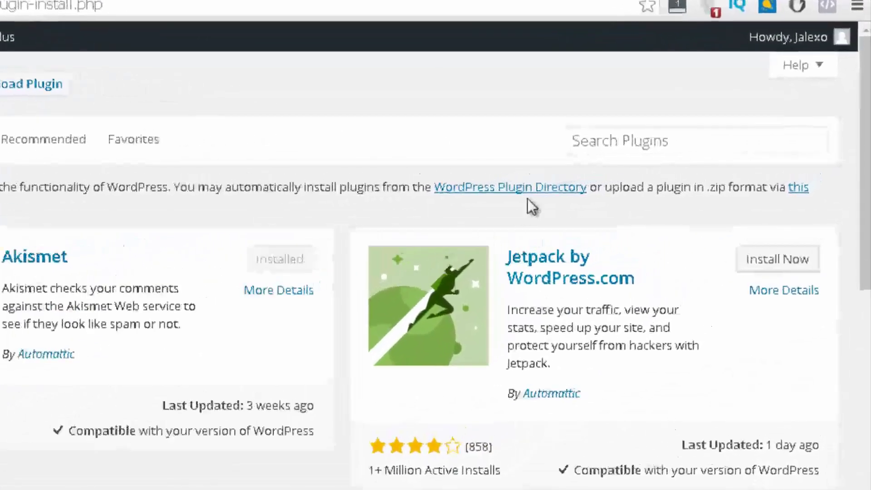
pyautogui.click(579, 140)
pyautogui.write('c')
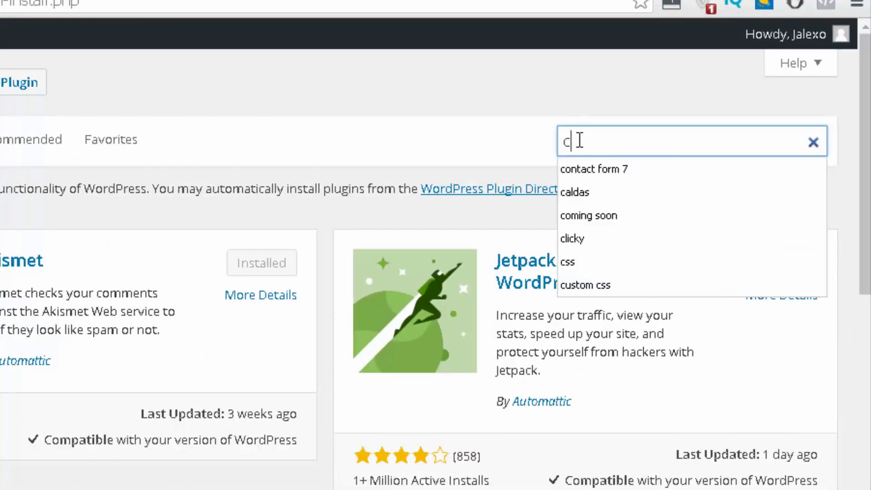
pyautogui.write('ontact form 7')
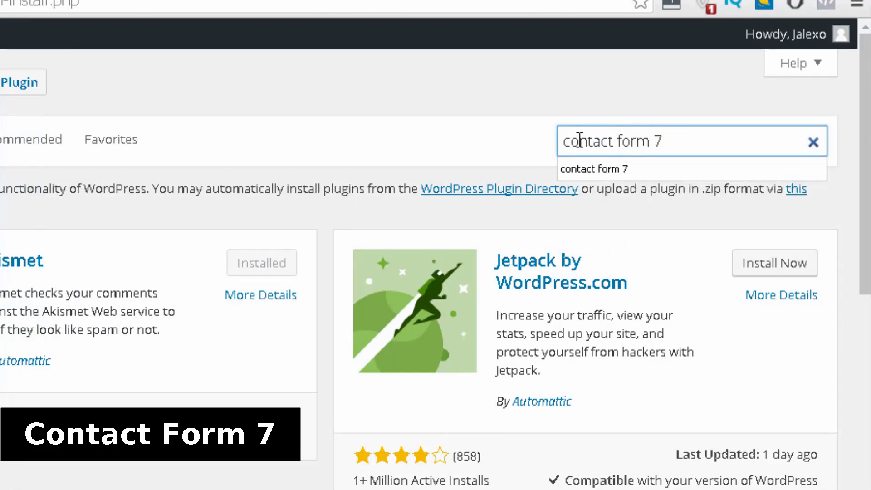
pyautogui.click(581, 170)
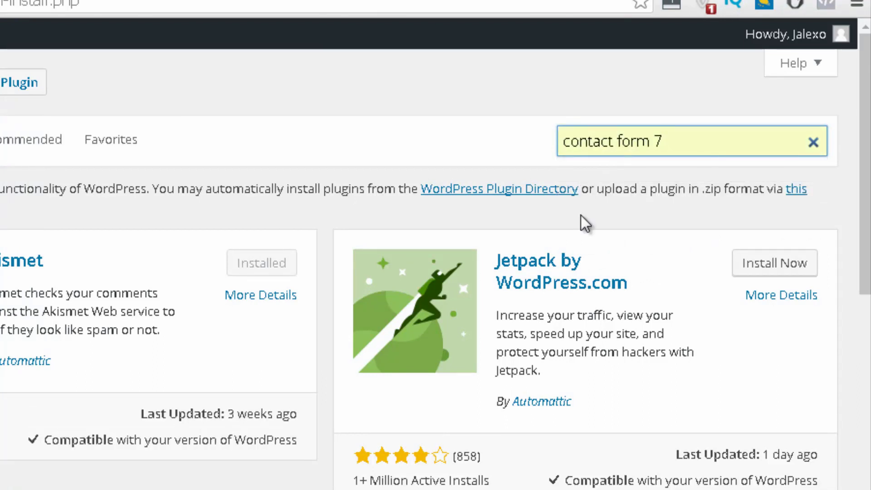
pyautogui.click(705, 132)
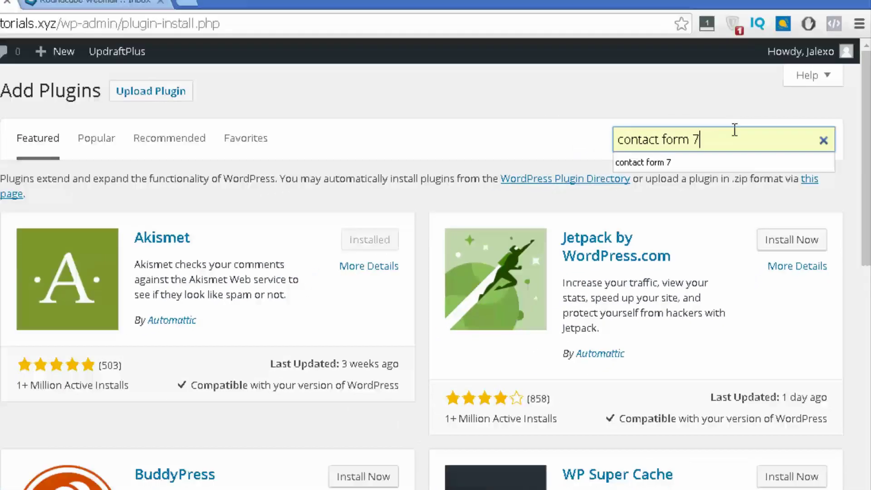
pyautogui.press('Return')
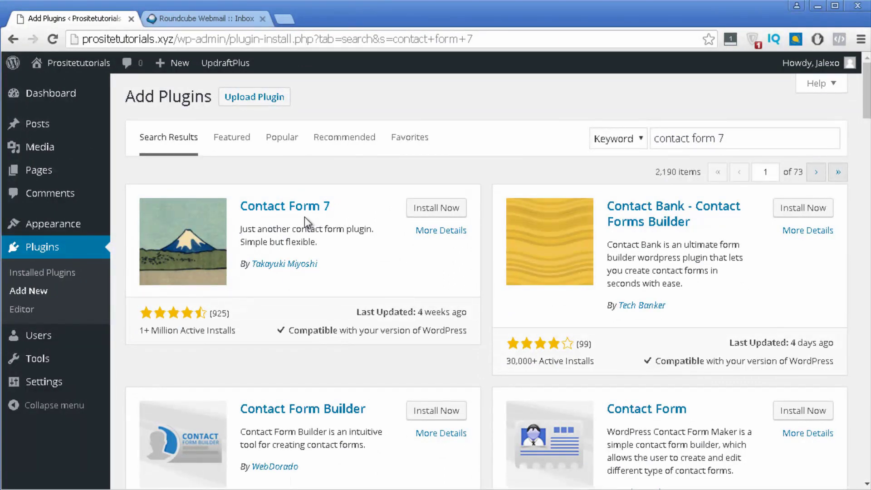
# - Review the description, ratings and recommended plugins in the Contact Form 7 plugin details
pyautogui.click(424, 229)
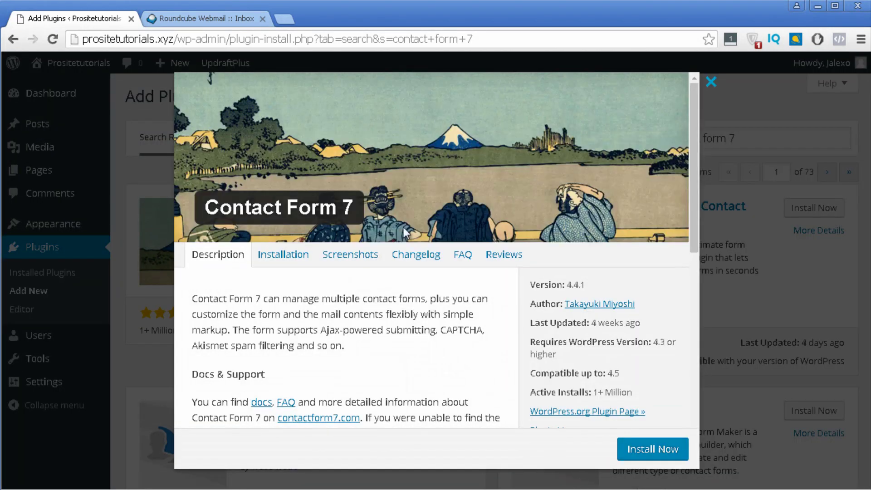
pyautogui.scroll(-3, 405, 233)
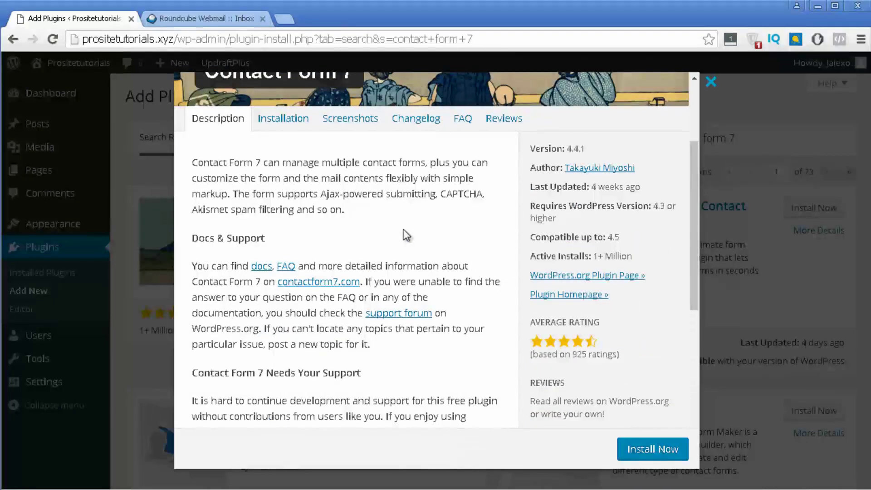
pyautogui.scroll(-3, 401, 255)
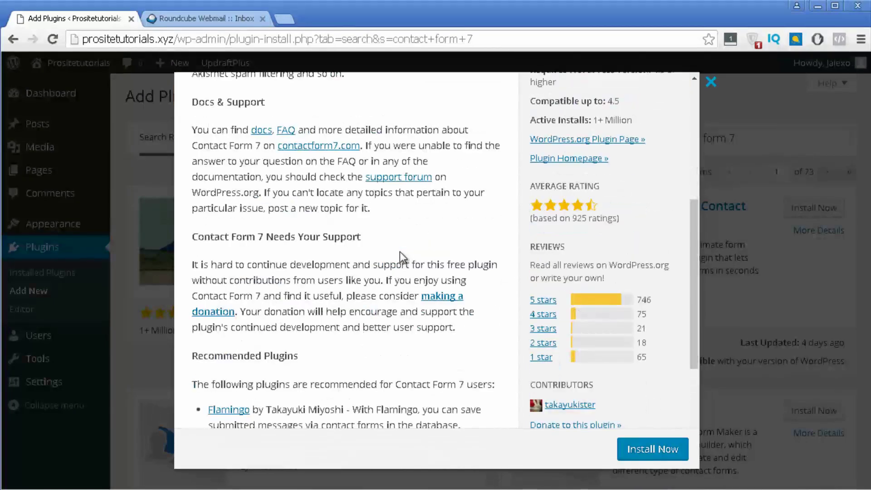
pyautogui.scroll(-6, 399, 251)
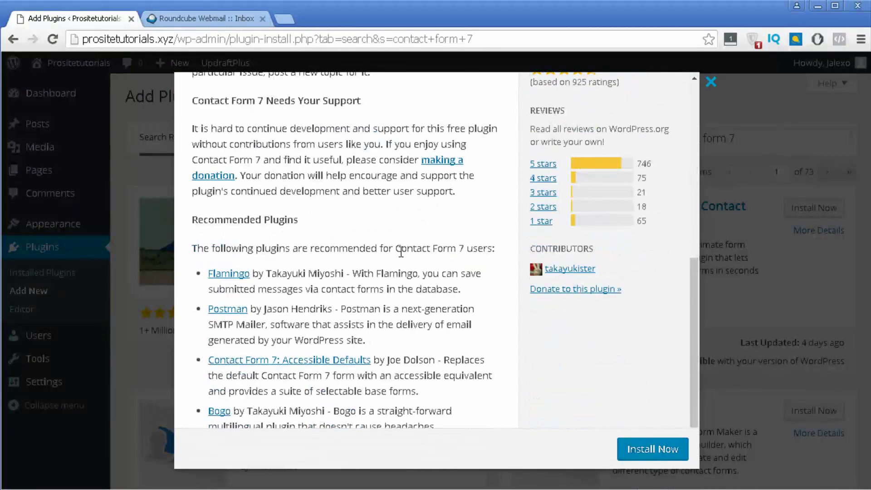
pyautogui.scroll(6, 405, 253)
pyautogui.scroll(6, 405, 254)
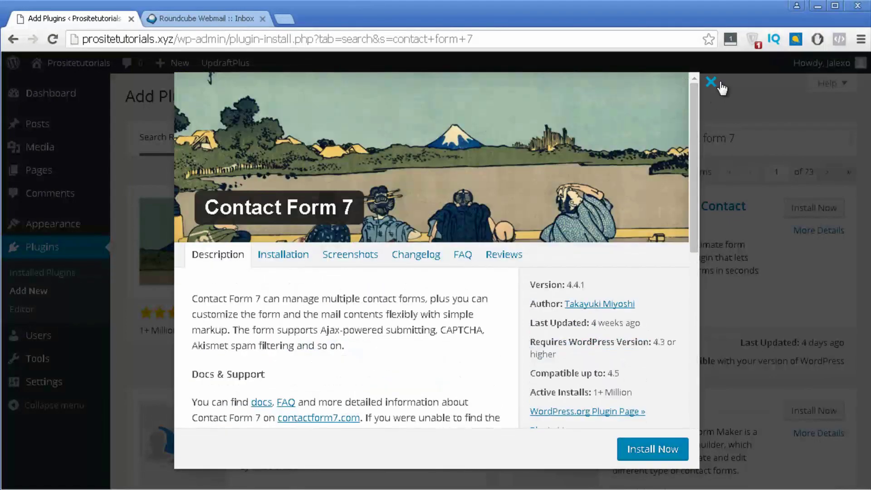
pyautogui.click(720, 84)
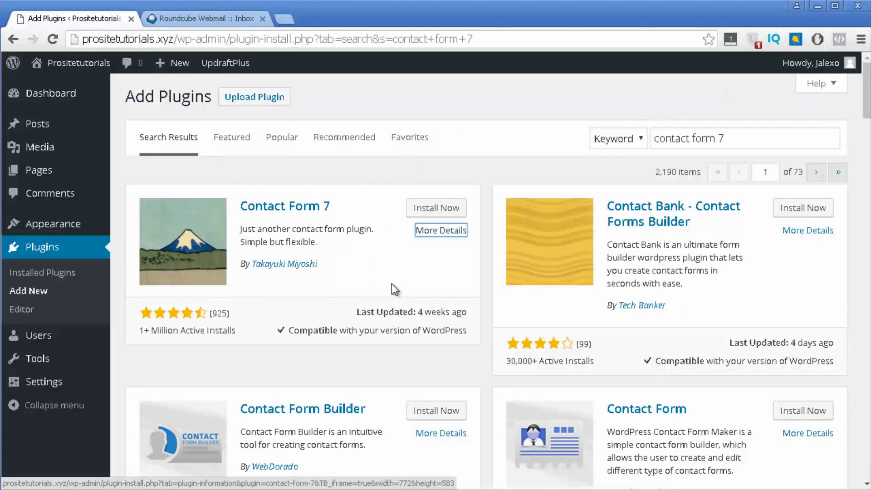
# - Install the Contact Form 7 plugin and activate it
pyautogui.click(430, 209)
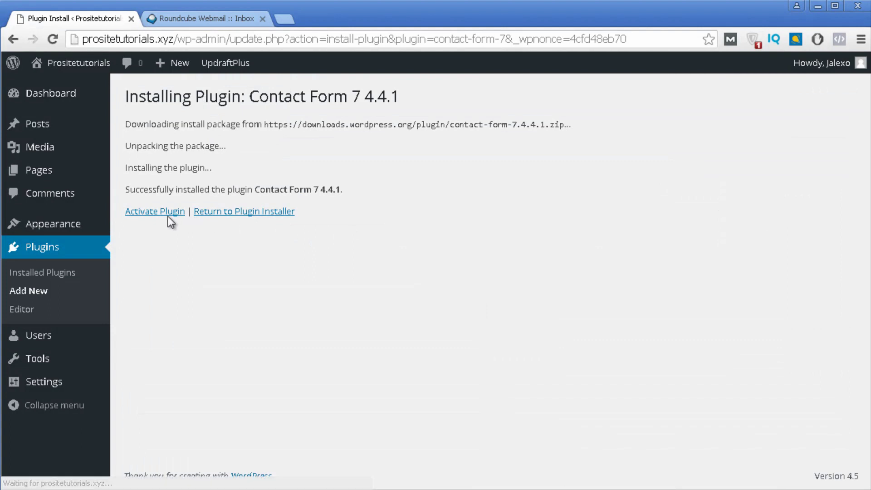
pyautogui.click(171, 212)
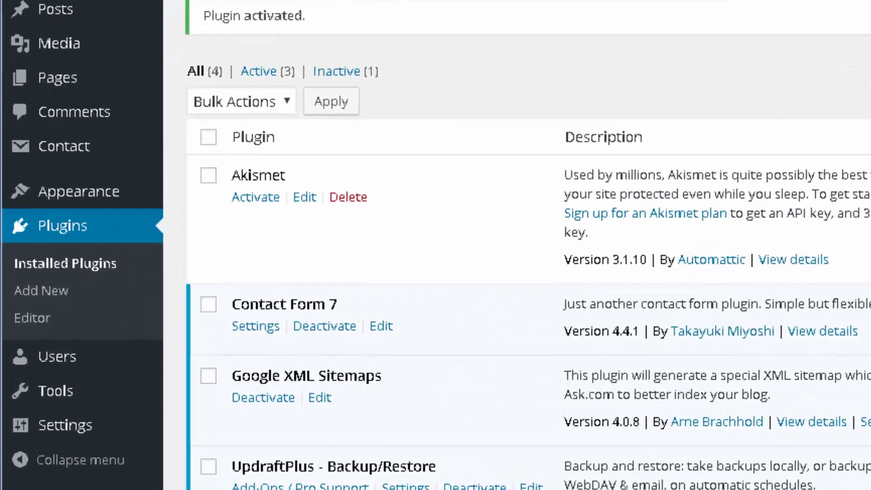
# - Open the Contact Form 7 settings and copy the shortcode of Contact form 1
pyautogui.moveTo(68, 148)
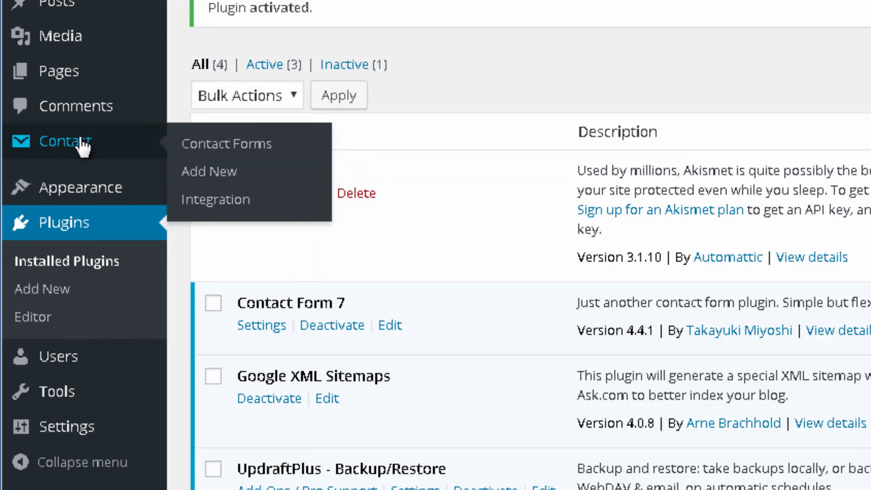
pyautogui.scroll(-3, 559, 57)
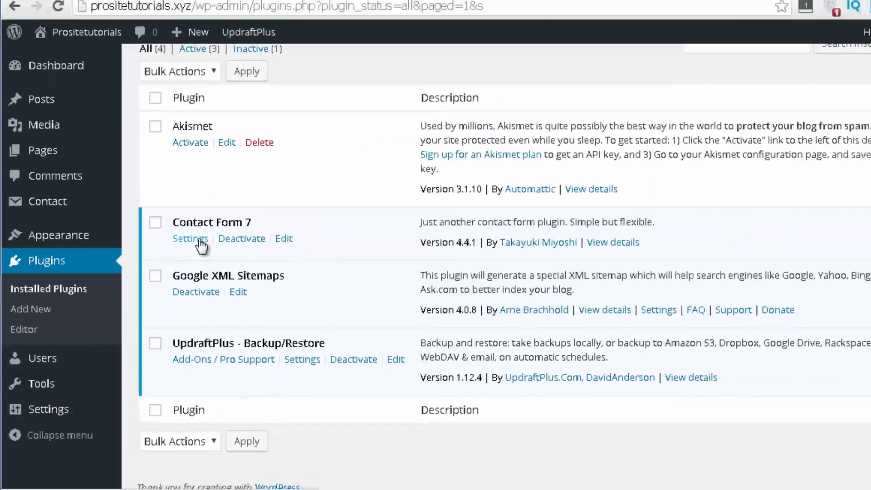
pyautogui.click(245, 211)
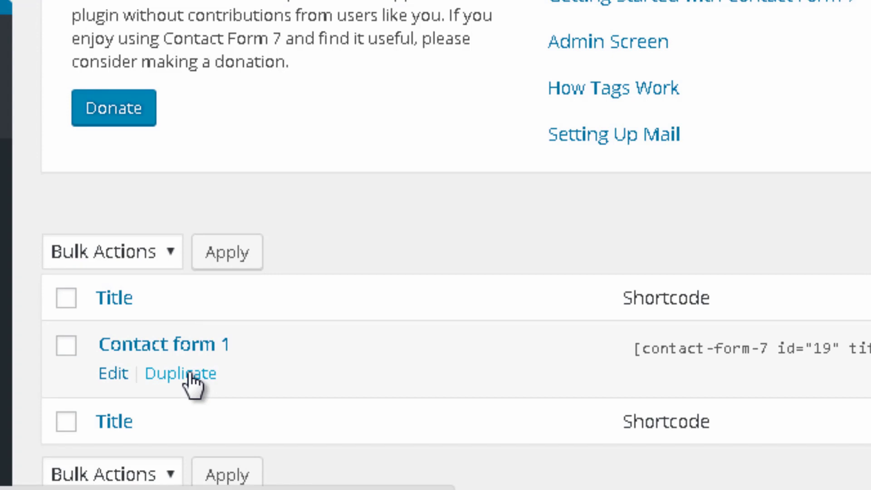
pyautogui.click(117, 366)
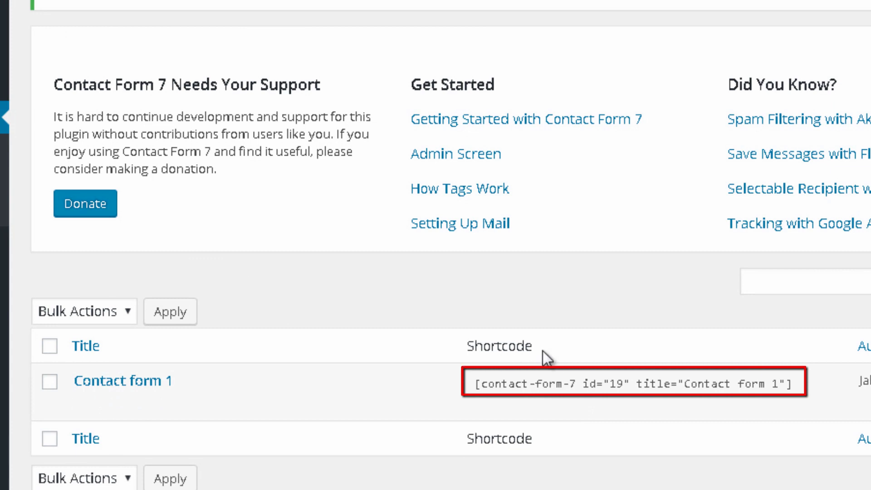
pyautogui.click(478, 379)
pyautogui.hotkey('ctrl', 'c')
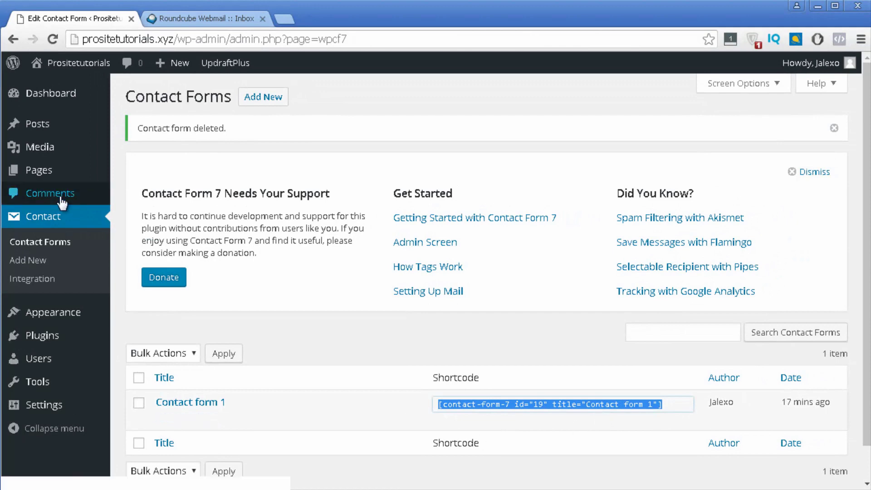
# - Create a new page in a separate browser tab and title it "Contact Us"
pyautogui.moveTo(68, 170)
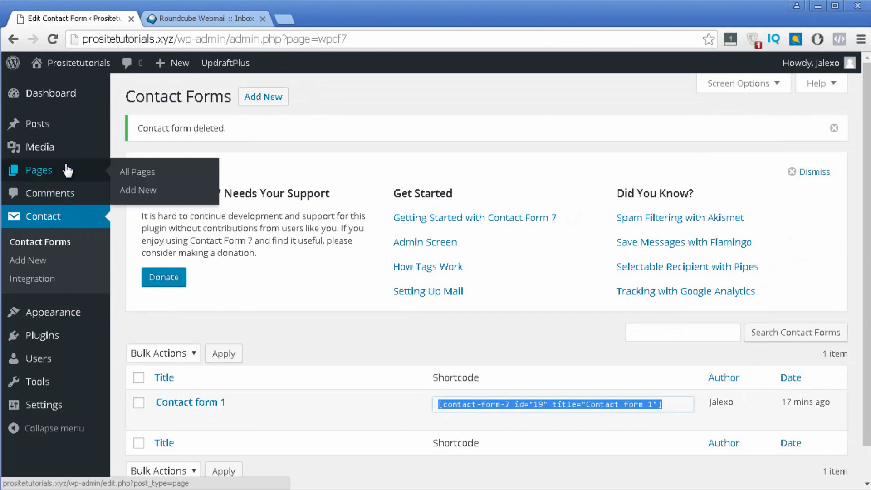
pyautogui.rightClick(144, 189)
pyautogui.click(148, 195)
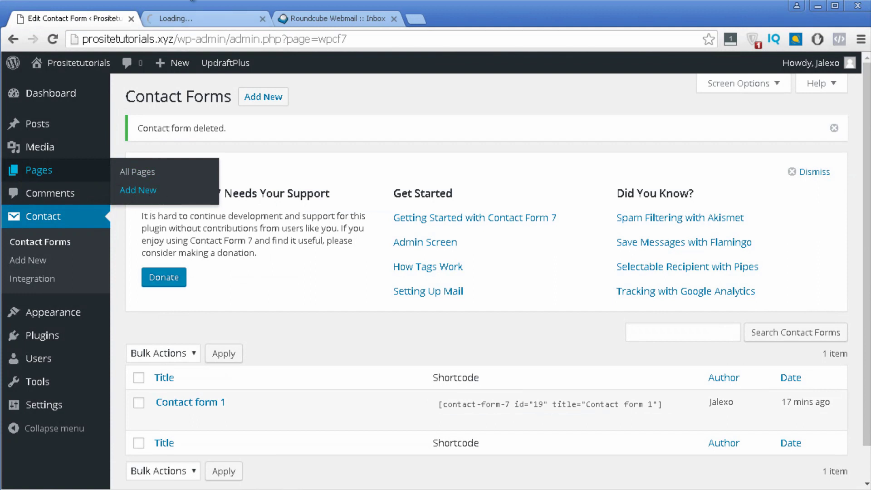
pyautogui.click(195, 21)
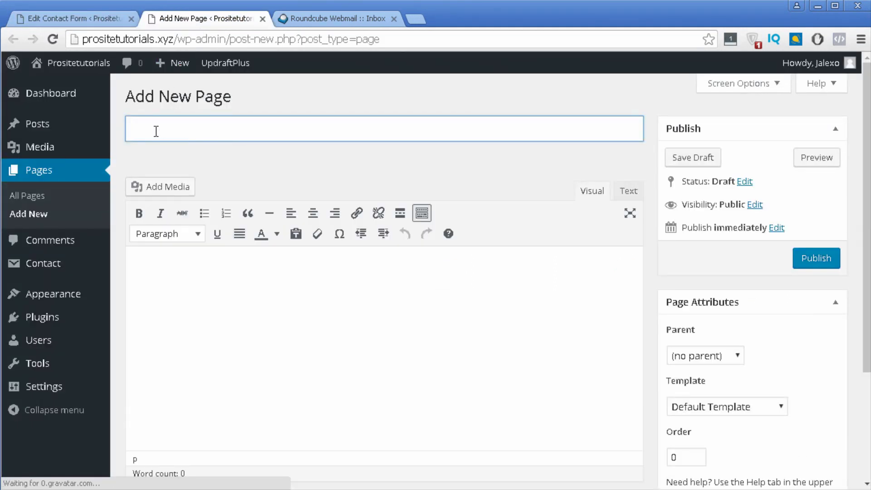
pyautogui.write('Contact US')
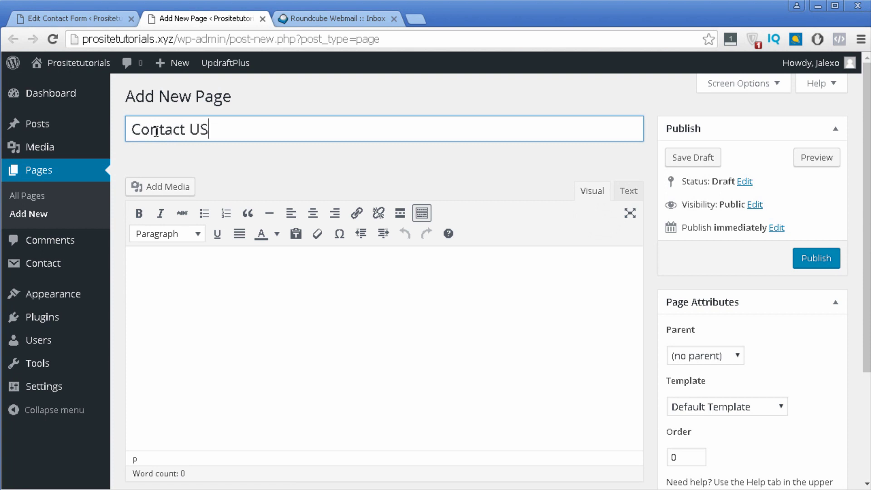
pyautogui.press('BackSpace')
pyautogui.write('s')
# - Fill the page body with "basic instructions" followed by the copied contact form shortcode, and publish the page
pyautogui.click(202, 280)
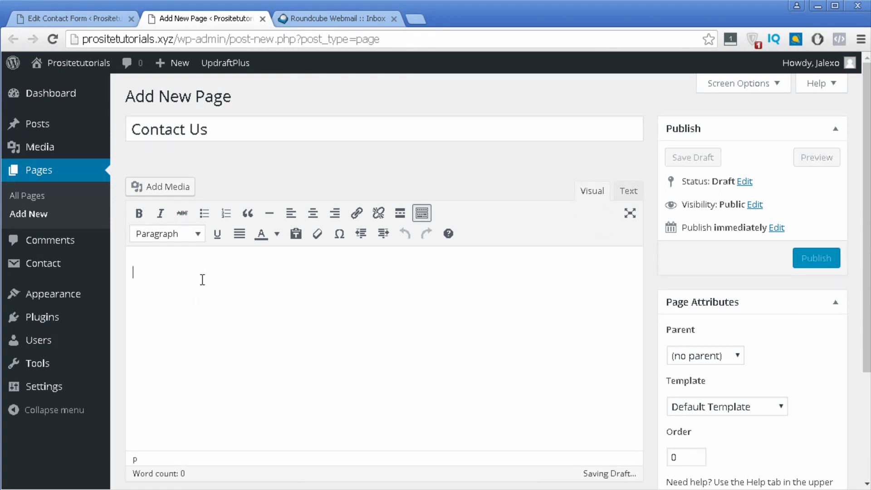
pyautogui.write('basic instru')
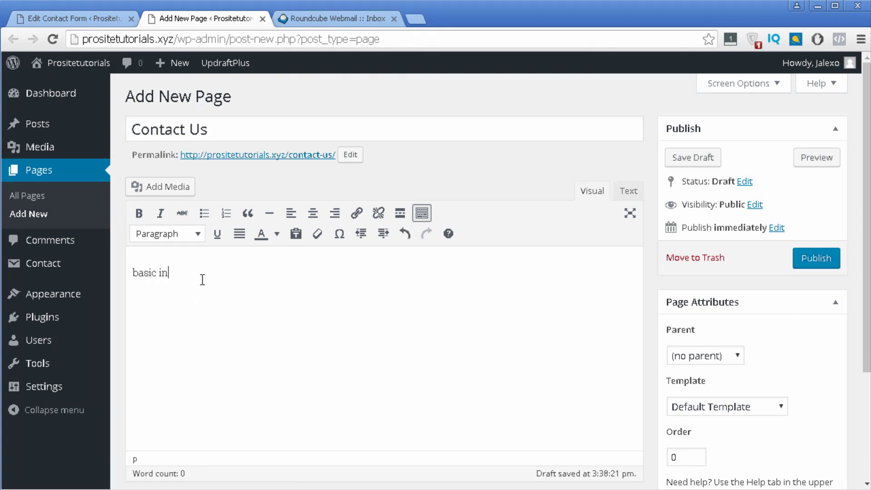
pyautogui.write('ctions')
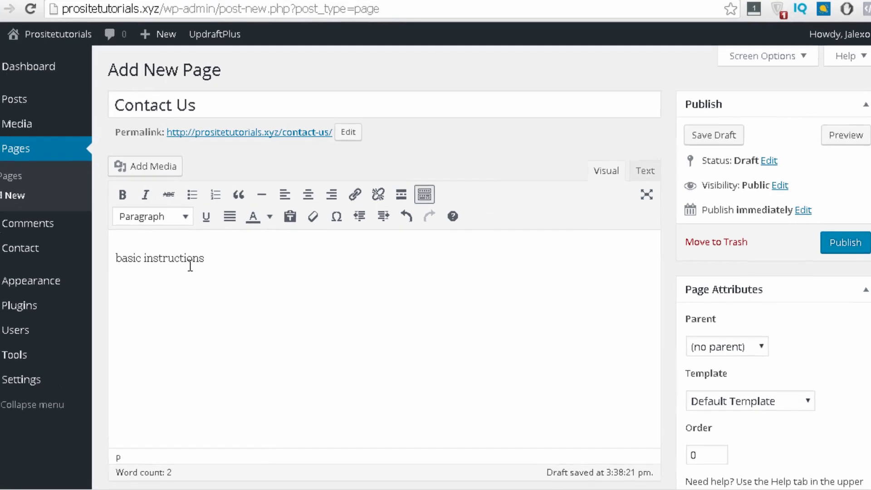
pyautogui.hotkey('ctrl', 'v')
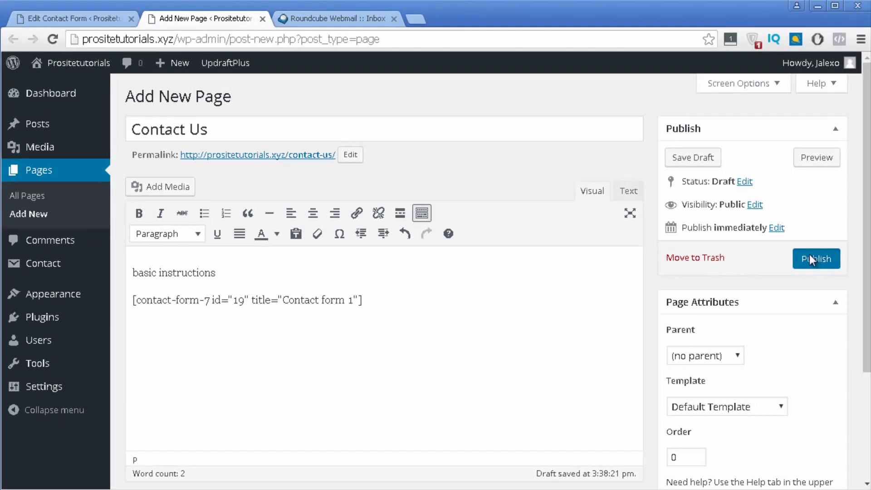
pyautogui.click(810, 258)
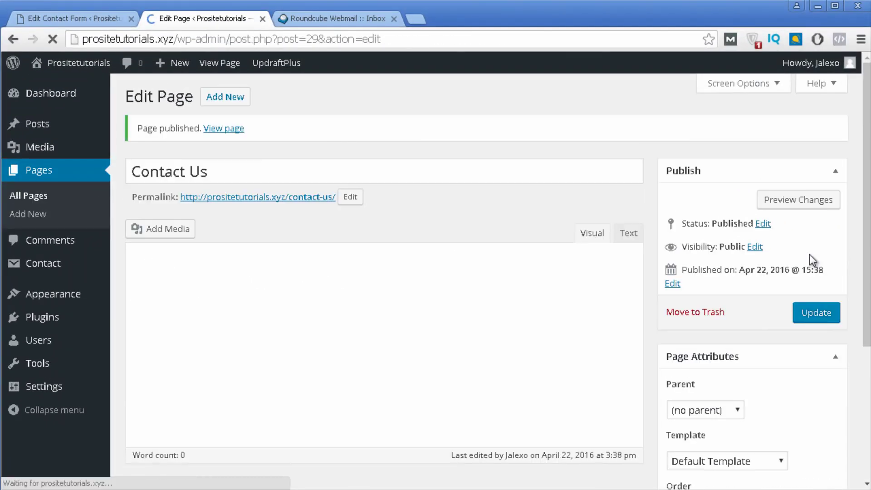
# - Preview the Contact Us page, reload it at prositetutorials.xyz/contact-us/ without the preview parameters, and examine the contact form's fields
pyautogui.click(813, 204)
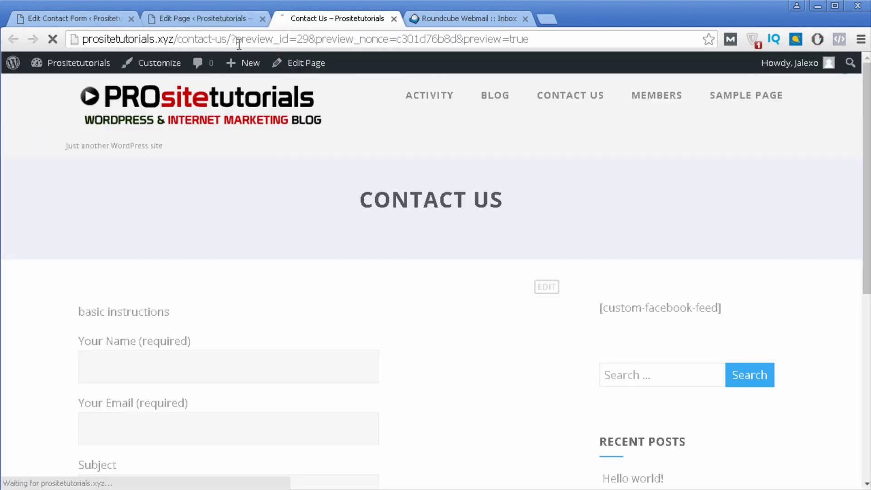
pyautogui.moveTo(233, 39); pyautogui.dragTo(555, 26)
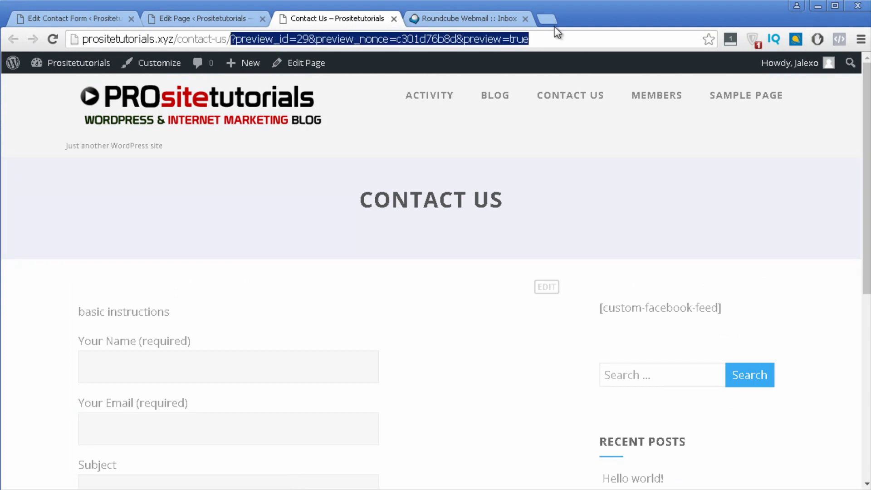
pyautogui.press('BackSpace')
pyautogui.press('Return')
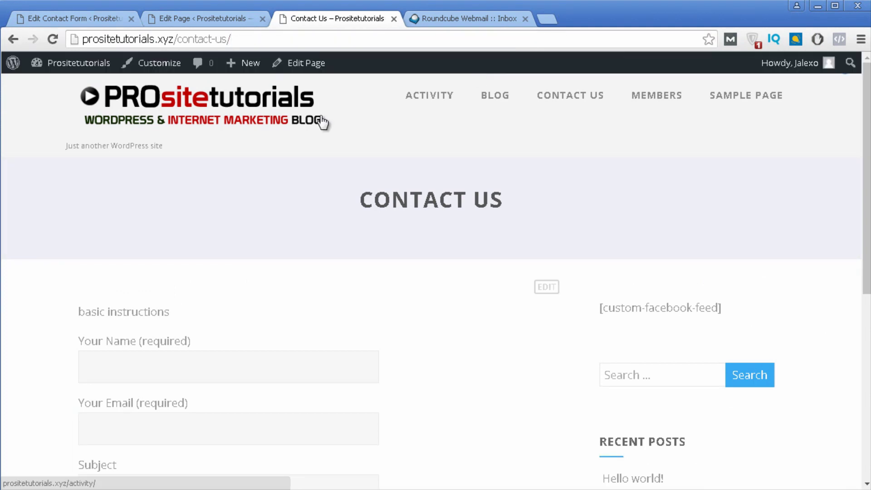
pyautogui.scroll(-3, 318, 128)
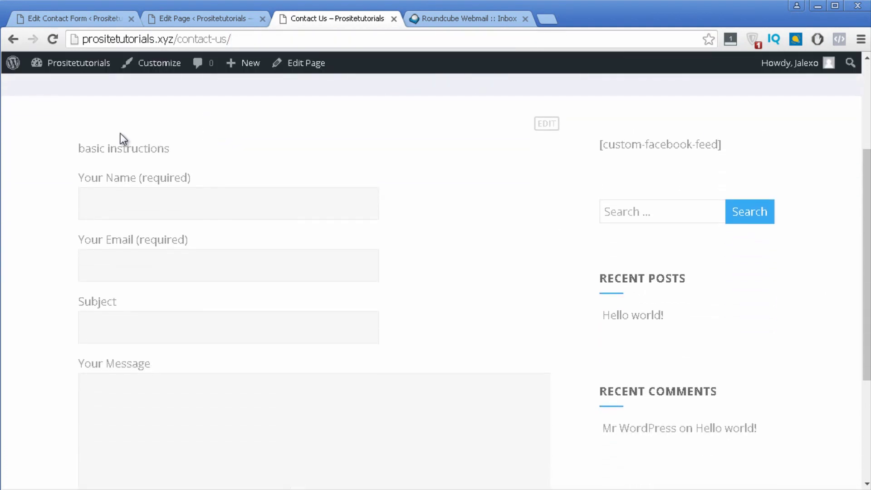
pyautogui.scroll(-2, 144, 128)
pyautogui.scroll(2, 130, 117)
pyautogui.scroll(-1, 132, 125)
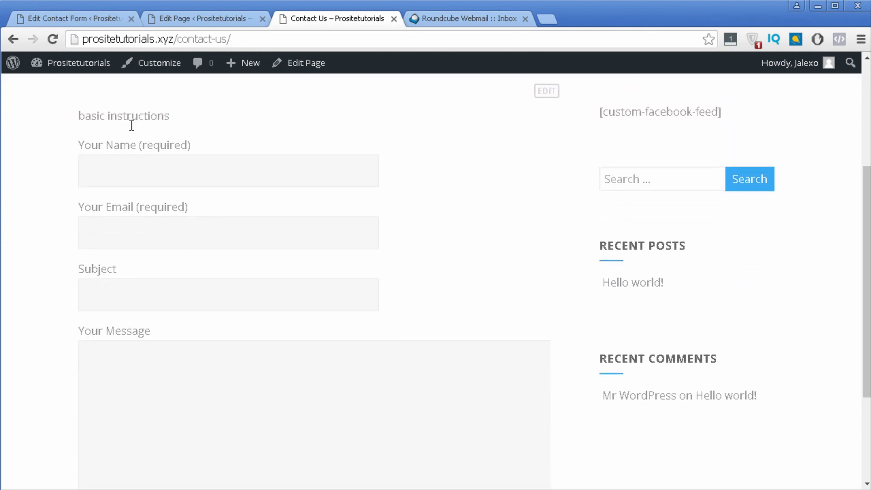
pyautogui.scroll(-1, 131, 125)
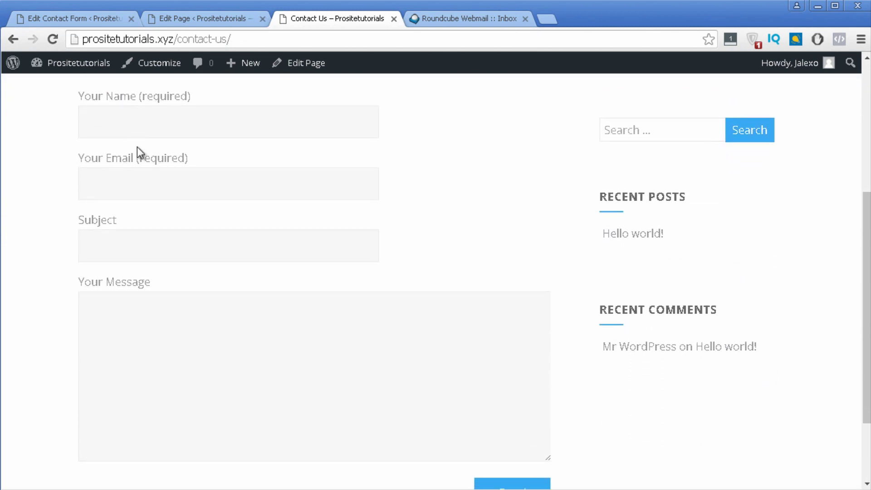
# - Look over the published contact form from the basic instructions down to the Send button
pyautogui.scroll(-2, 132, 172)
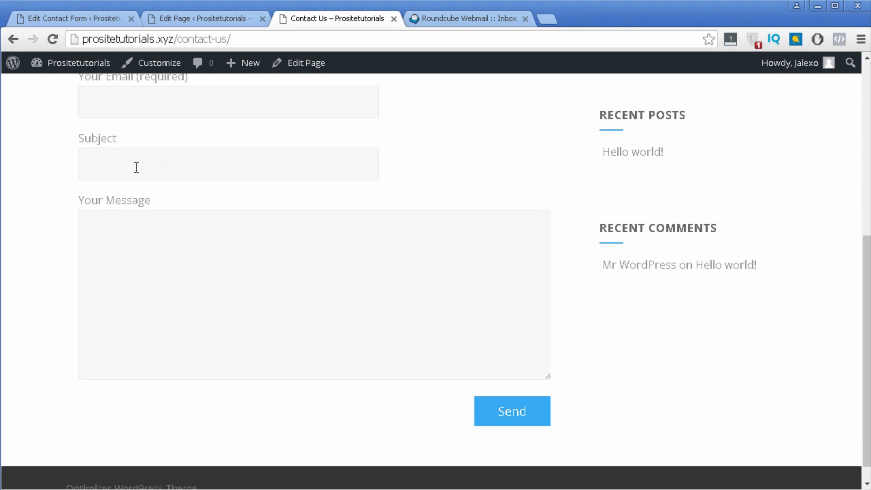
pyautogui.scroll(2, 195, 217)
pyautogui.scroll(-2, 190, 164)
pyautogui.scroll(1, 177, 267)
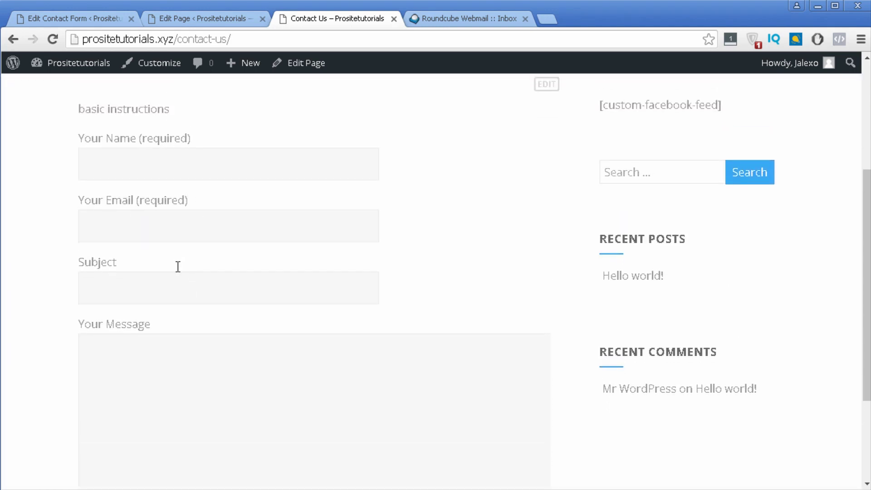
pyautogui.scroll(-3, 188, 245)
pyautogui.scroll(5, 189, 248)
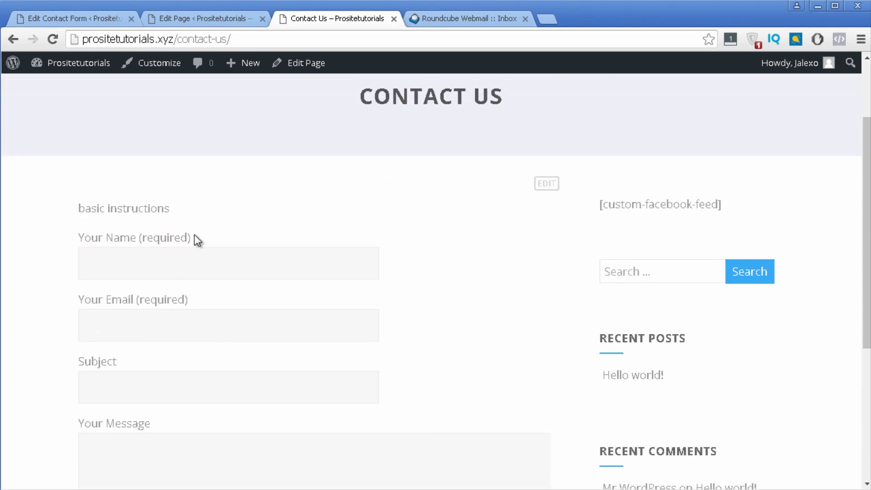
pyautogui.scroll(-1, 194, 240)
pyautogui.scroll(-1, 255, 210)
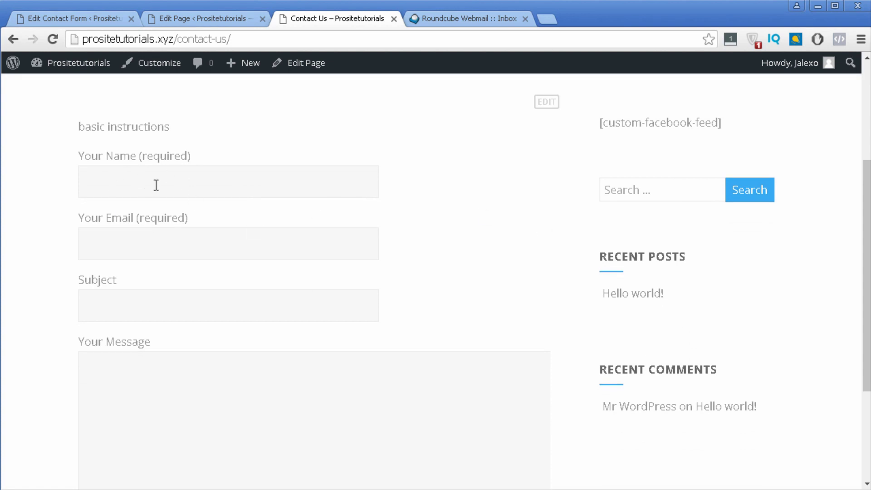
# - Enter a sender name and the suggested e-mail address in the contact form's required fields
pyautogui.click(175, 172)
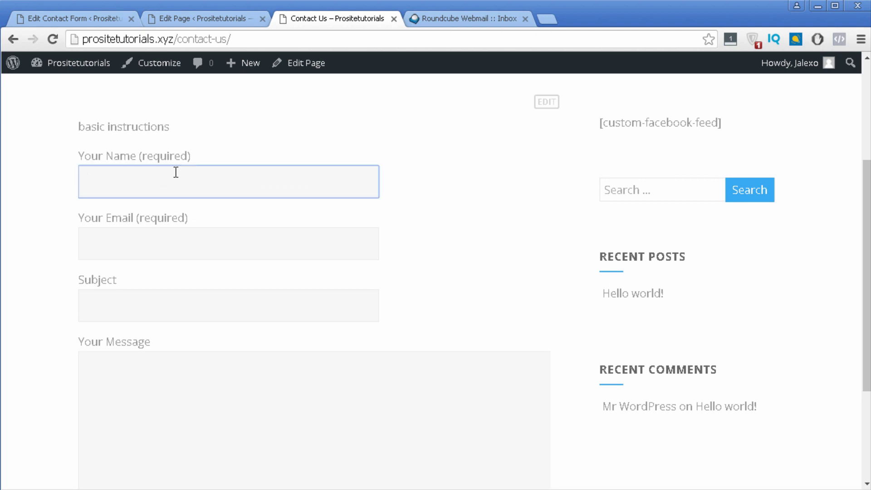
pyautogui.write('peter')
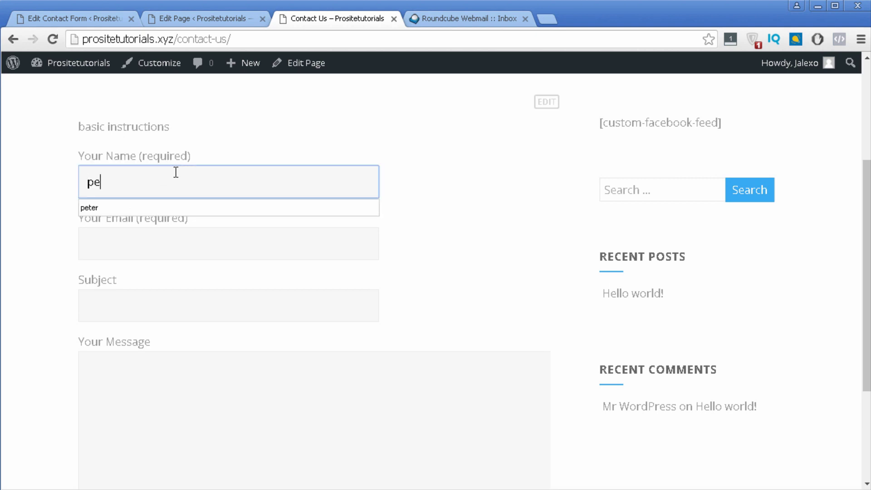
pyautogui.click(173, 239)
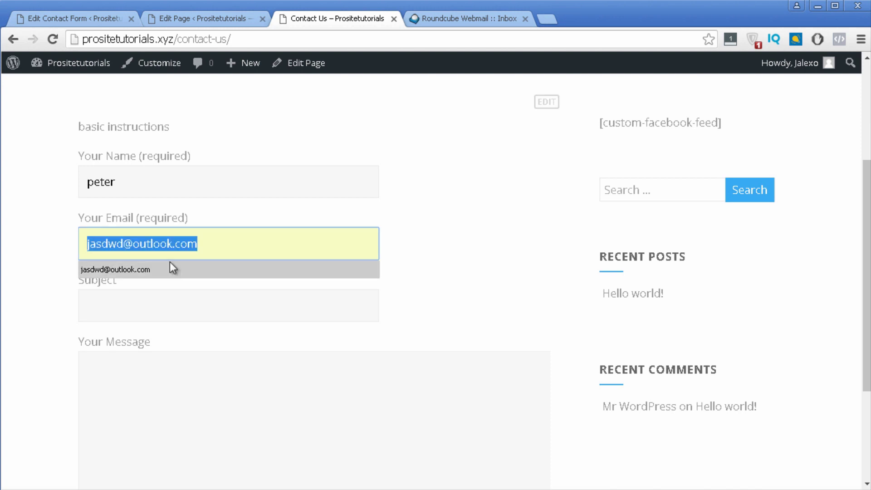
pyautogui.click(171, 268)
# - Fill in the subject "hi" and the message text "message", and send the contact form
pyautogui.scroll(-2, 167, 273)
pyautogui.click(174, 225)
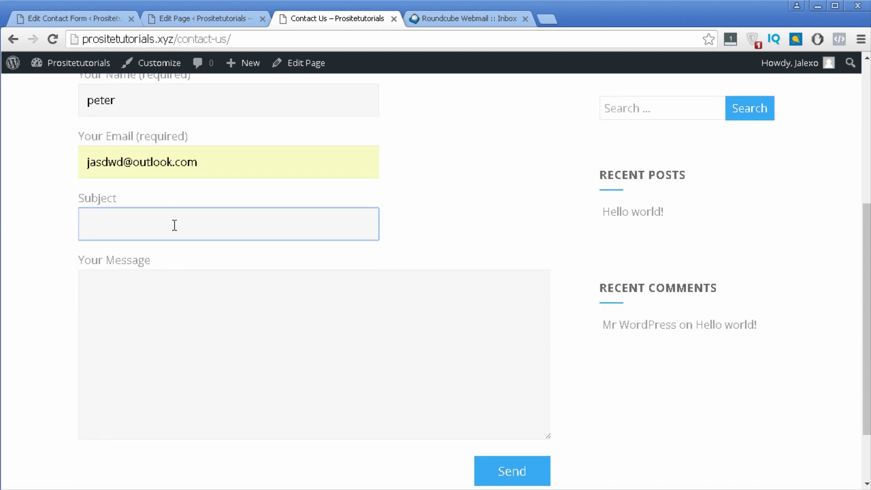
pyautogui.write('hi')
pyautogui.click(138, 385)
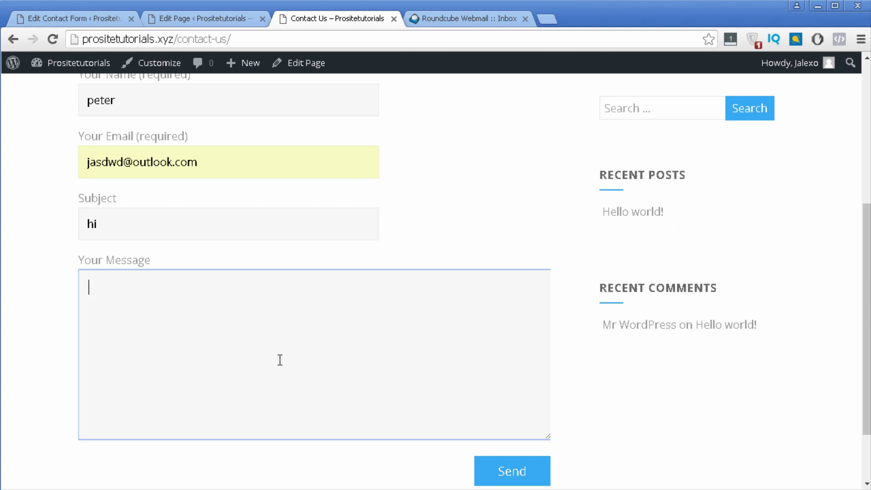
pyautogui.write('message')
pyautogui.scroll(-2, 304, 93)
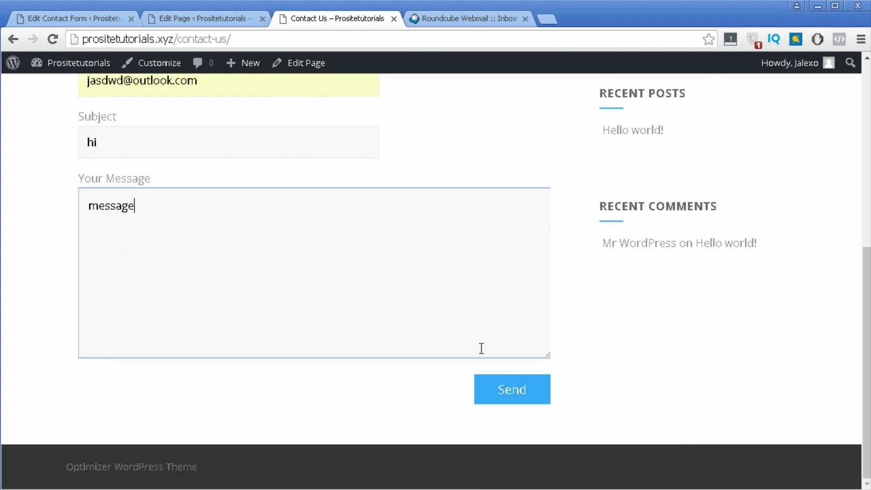
pyautogui.click(526, 393)
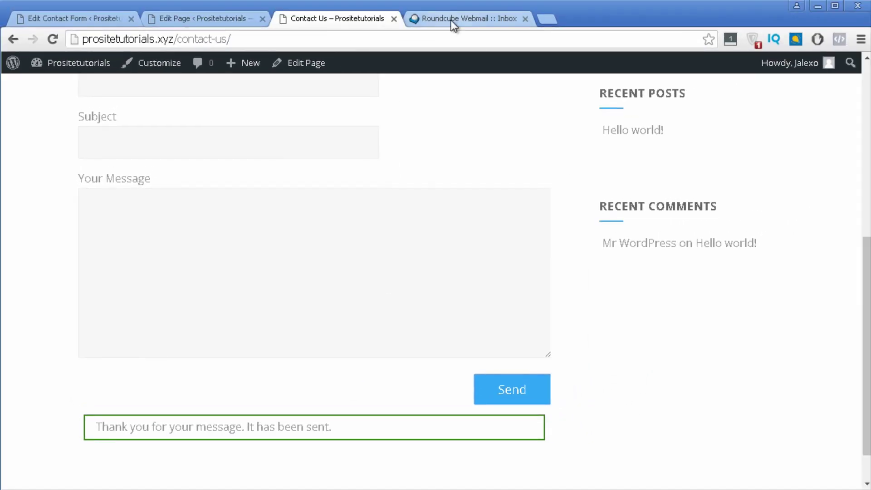
# - Switch to Roundcube Webmail, reload the inbox, and open the "hi" message sent through the contact form
pyautogui.click(451, 20)
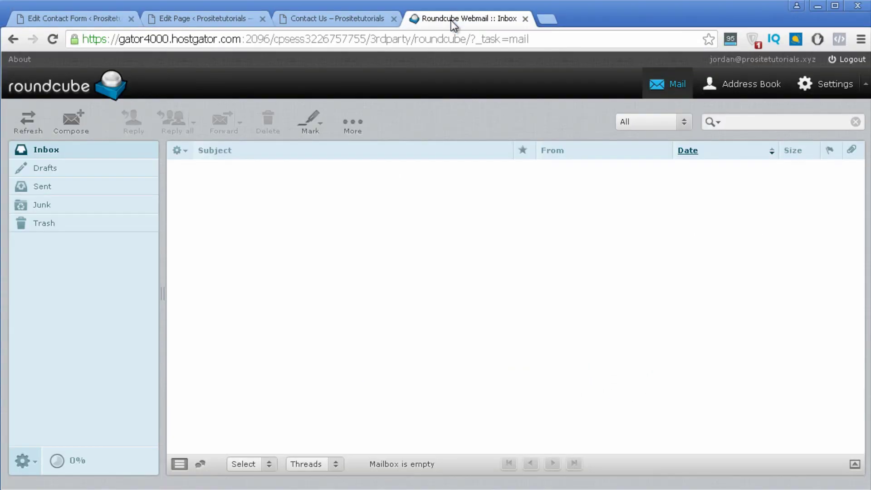
pyautogui.click(69, 149)
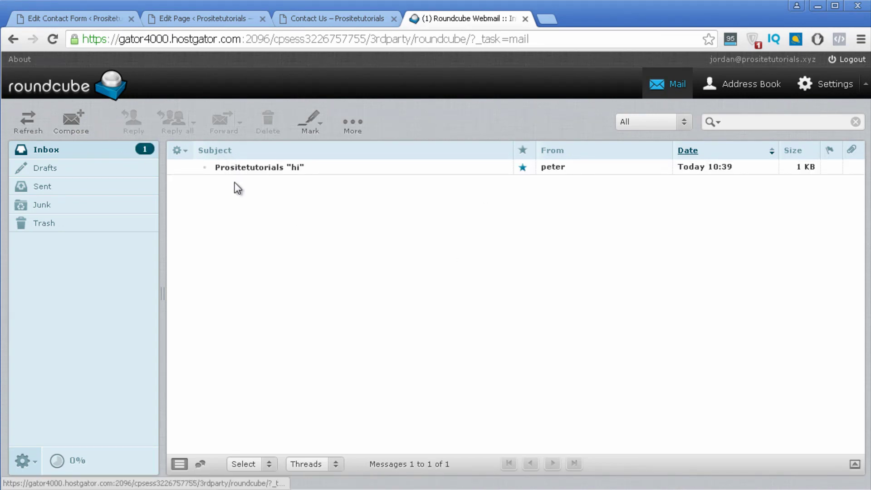
pyautogui.click(273, 167)
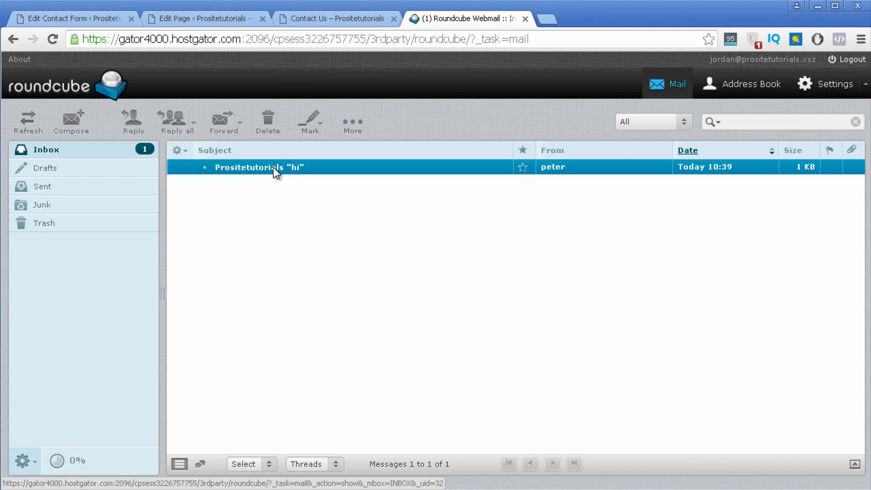
pyautogui.doubleClick(273, 167)
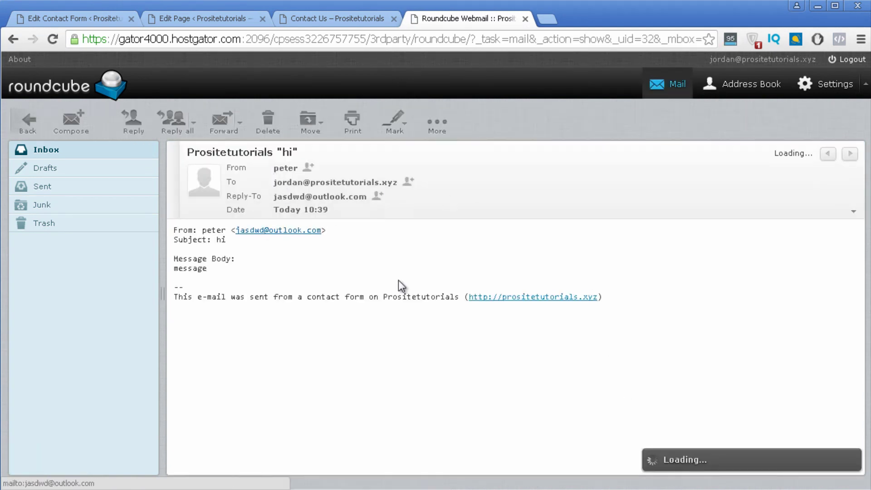
# - Return to the Contact Us page and review it from the heading down to the end of the form
pyautogui.click(346, 19)
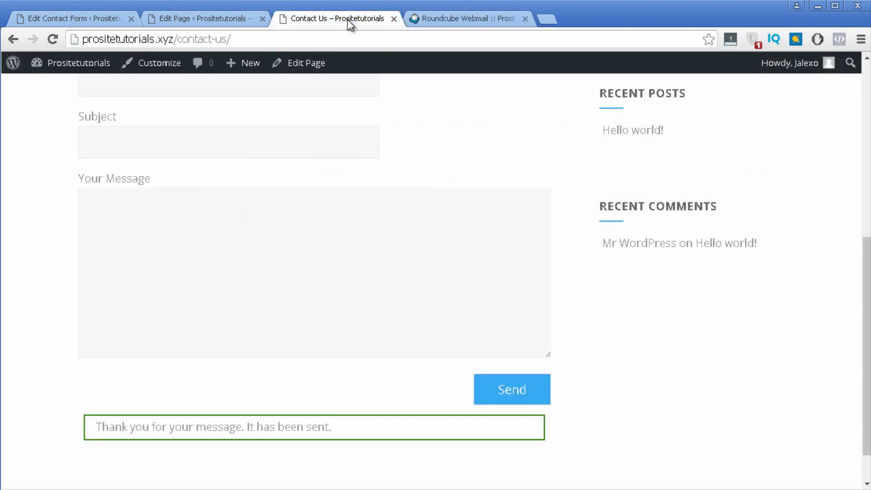
pyautogui.scroll(3, 383, 311)
pyautogui.scroll(4, 200, 123)
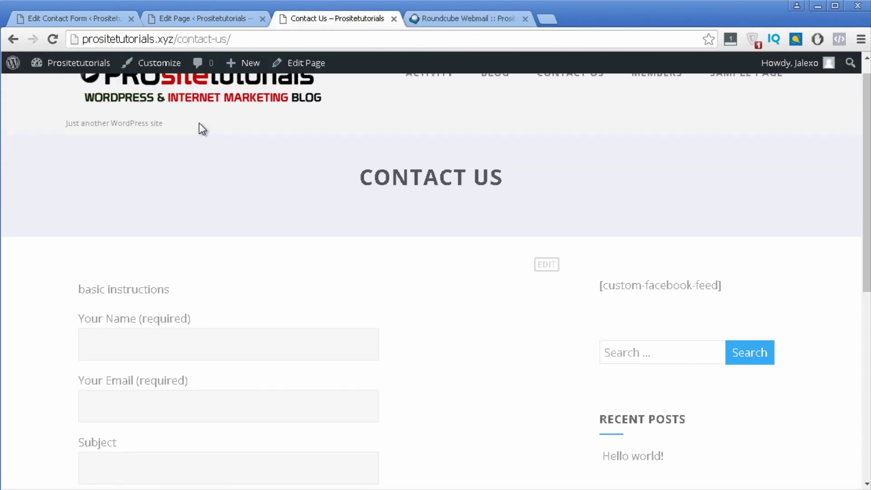
pyautogui.scroll(-7, 200, 123)
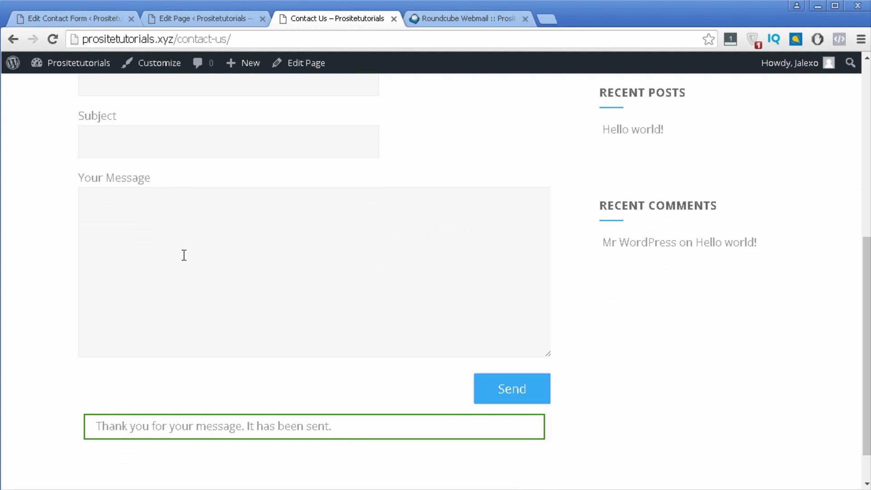
# - Open Contact form 1 for editing in the WordPress admin and bring up its form template
pyautogui.click(102, 23)
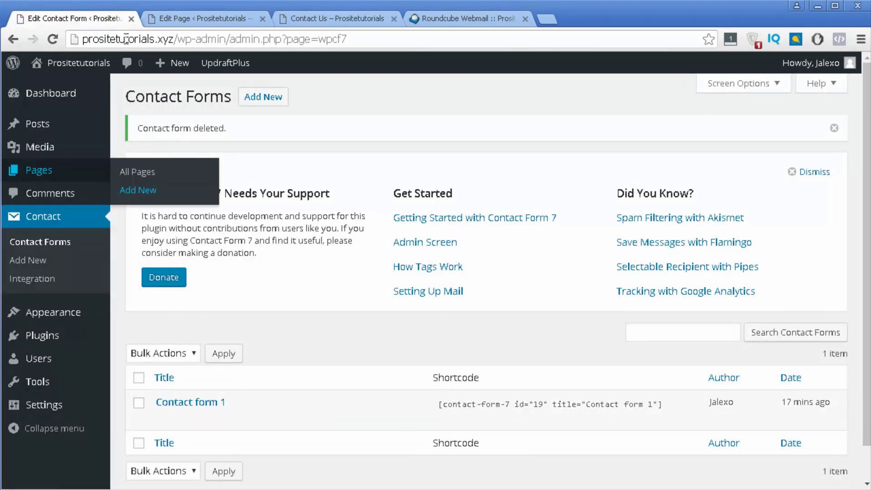
pyautogui.scroll(-1, 248, 266)
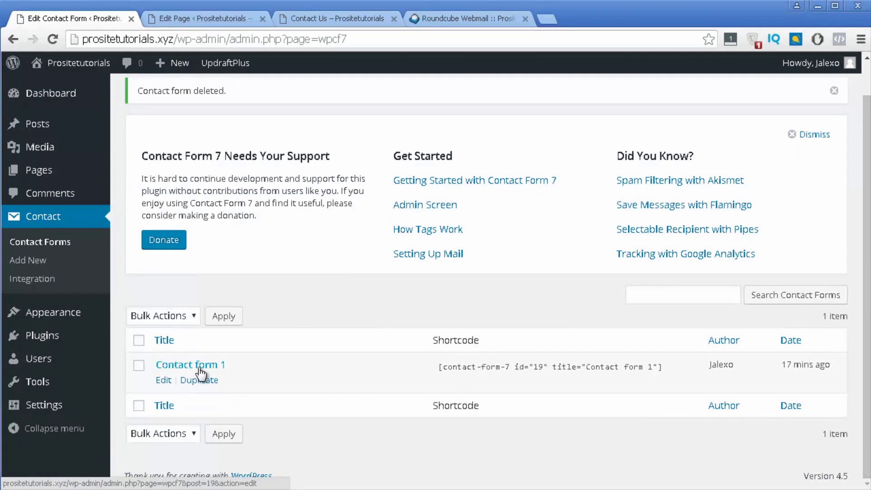
pyautogui.click(165, 382)
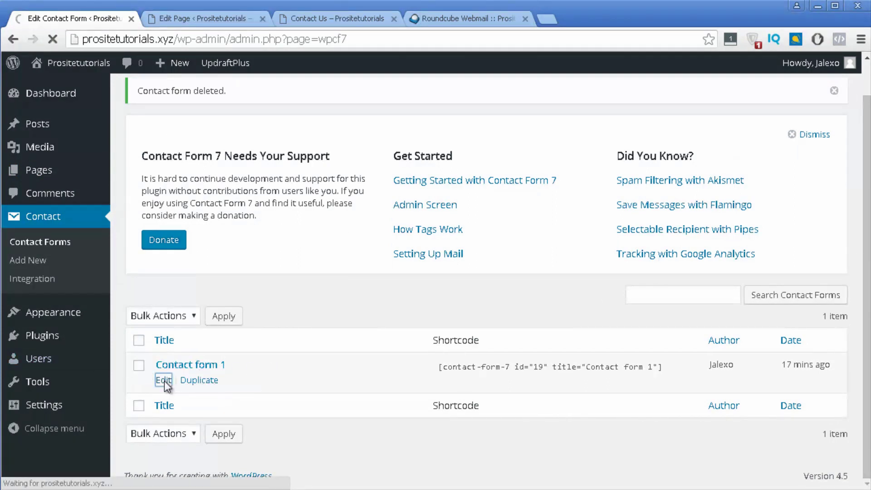
pyautogui.scroll(-2, 347, 146)
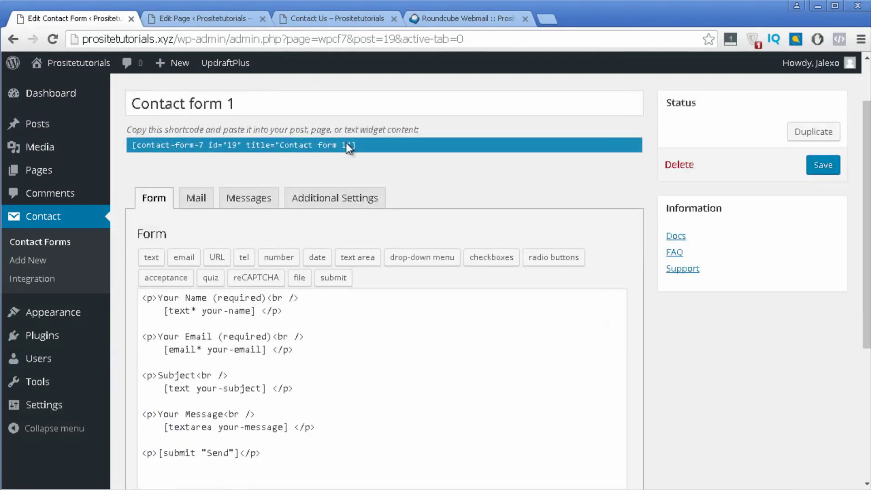
pyautogui.scroll(-2, 347, 148)
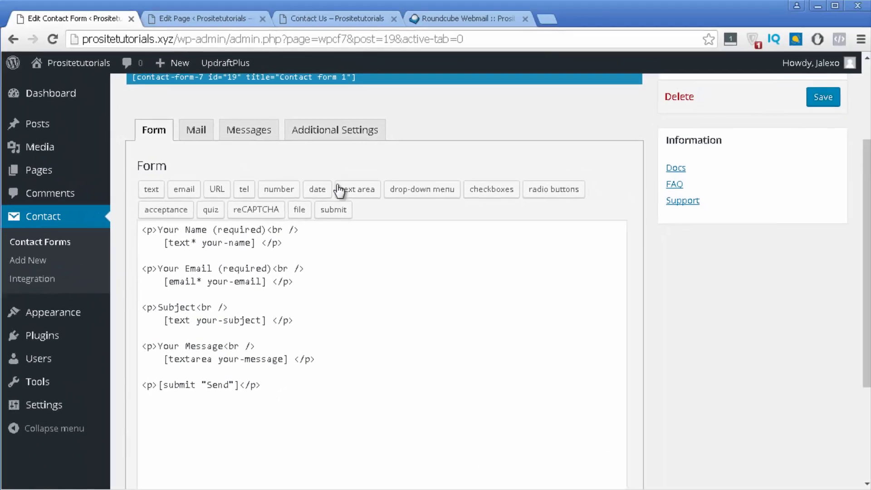
# - Check the field order on the Contact Us page against the form template
pyautogui.click(320, 25)
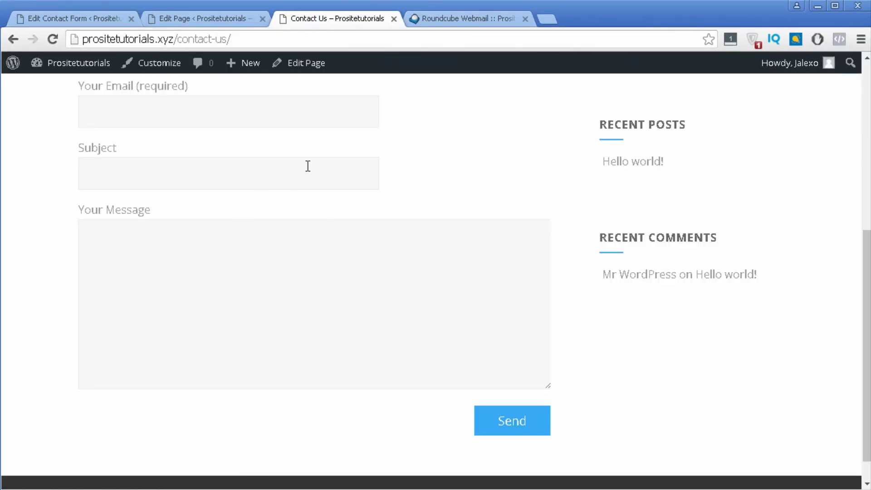
pyautogui.scroll(4, 273, 157)
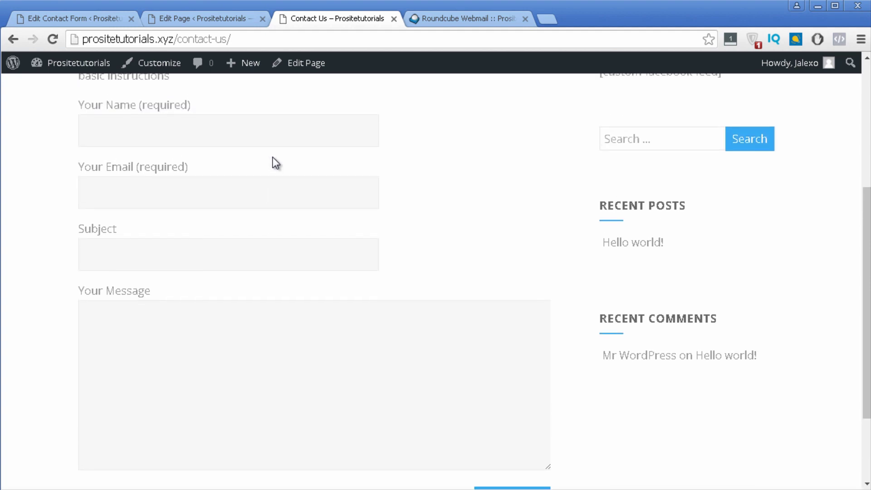
pyautogui.click(97, 18)
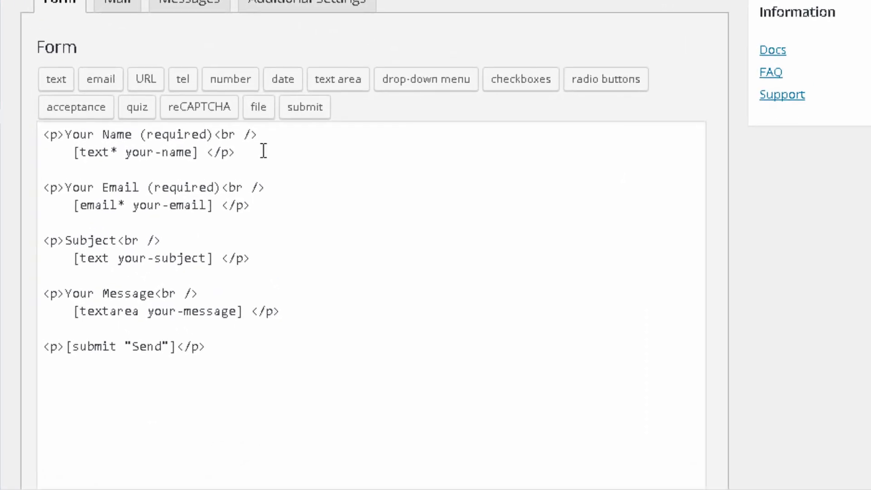
# - Move the "Your Name (required)" block below the "Your Email (required)" block in the form template, keeping a blank line between them
pyautogui.moveTo(264, 152); pyautogui.dragTo(42, 123)
pyautogui.hotkey('ctrl', 'c')
pyautogui.press('Delete')
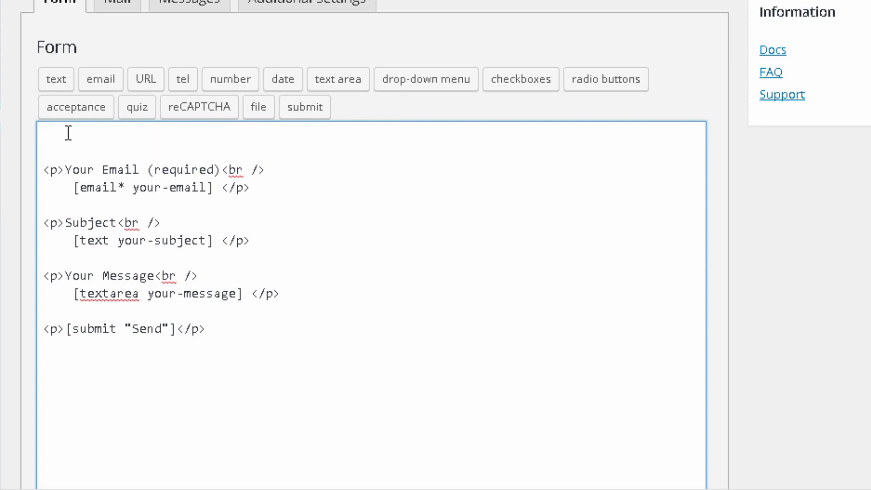
pyautogui.press('Delete')
pyautogui.press('Delete')
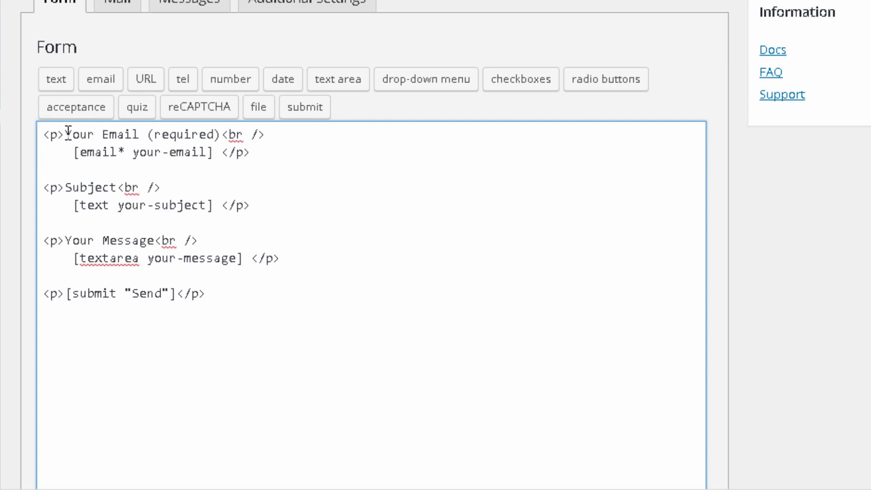
pyautogui.click(278, 152)
pyautogui.press('Return')
pyautogui.press('Return')
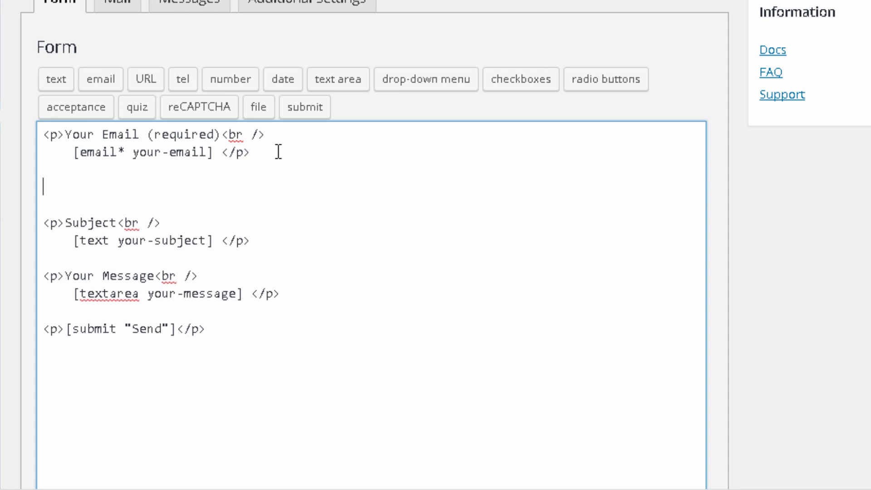
pyautogui.hotkey('ctrl', 'v')
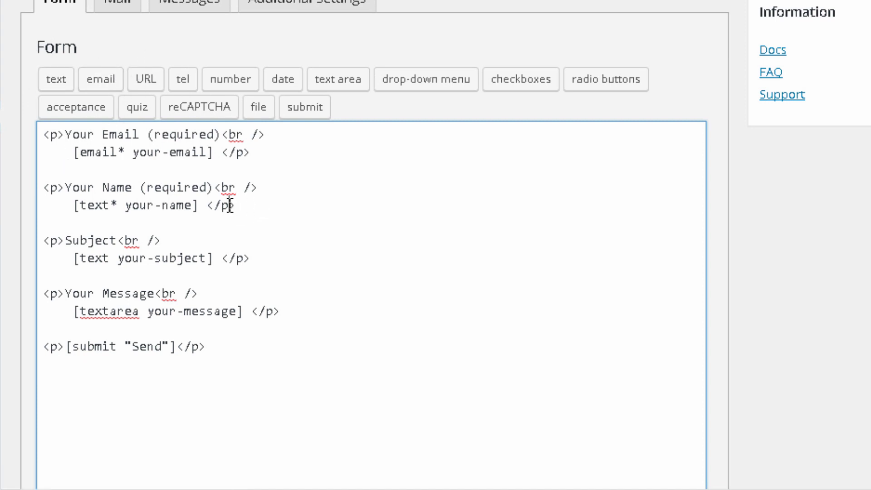
# - Compare the Your Name block and its [text* your-name] tag with the matching label and input box on the Contact Us page
pyautogui.moveTo(230, 204); pyautogui.dragTo(50, 188)
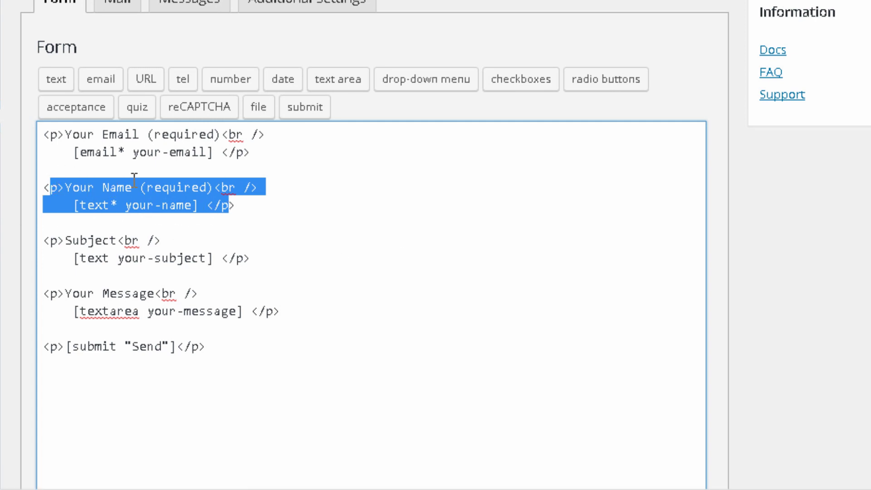
pyautogui.moveTo(307, 208); pyautogui.dragTo(139, 187)
pyautogui.click(133, 198)
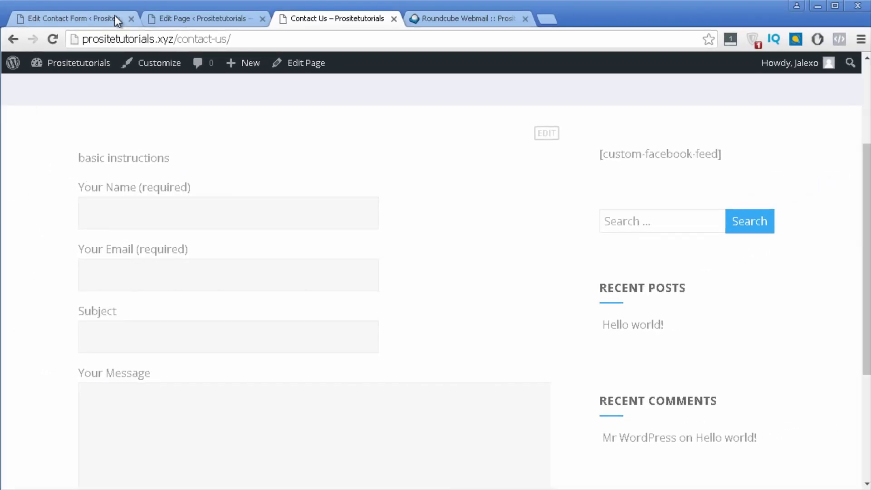
pyautogui.click(115, 18)
pyautogui.moveTo(254, 282); pyautogui.dragTo(169, 282)
pyautogui.click(304, 13)
pyautogui.click(114, 210)
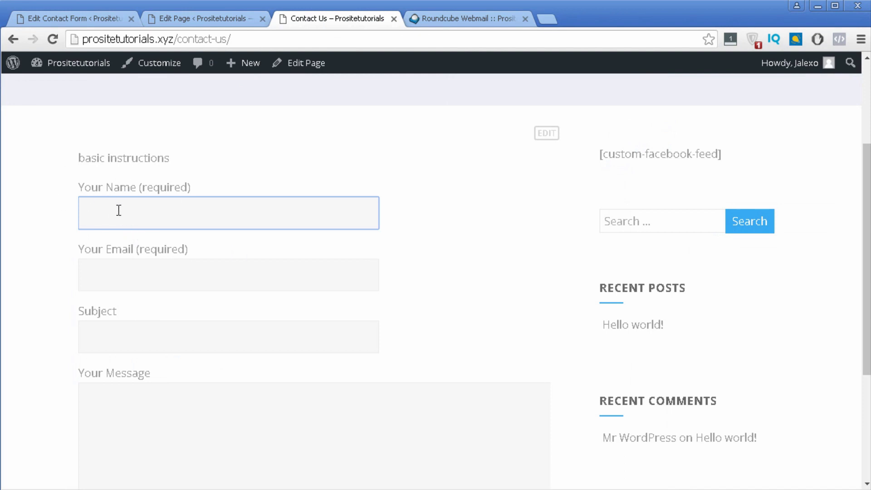
pyautogui.click(69, 15)
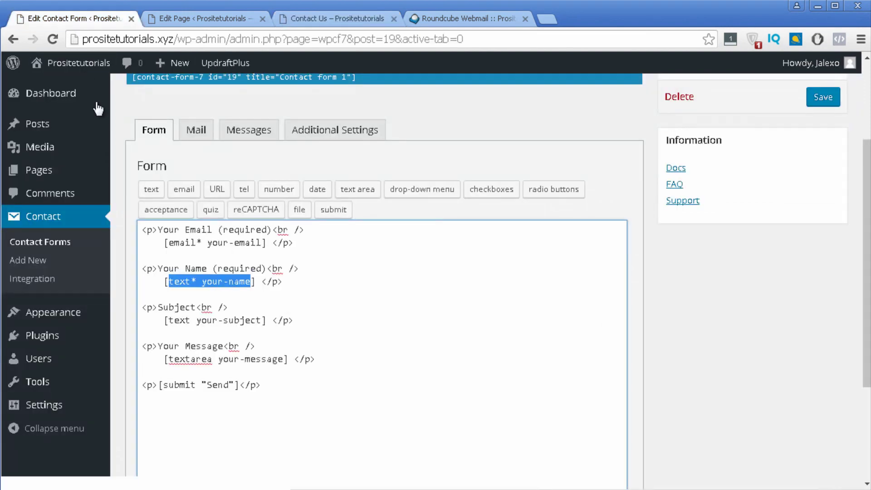
# - Save the reordered contact form and reload the Contact Us page to check the field order
pyautogui.click(341, 292)
pyautogui.scroll(-4, 831, 295)
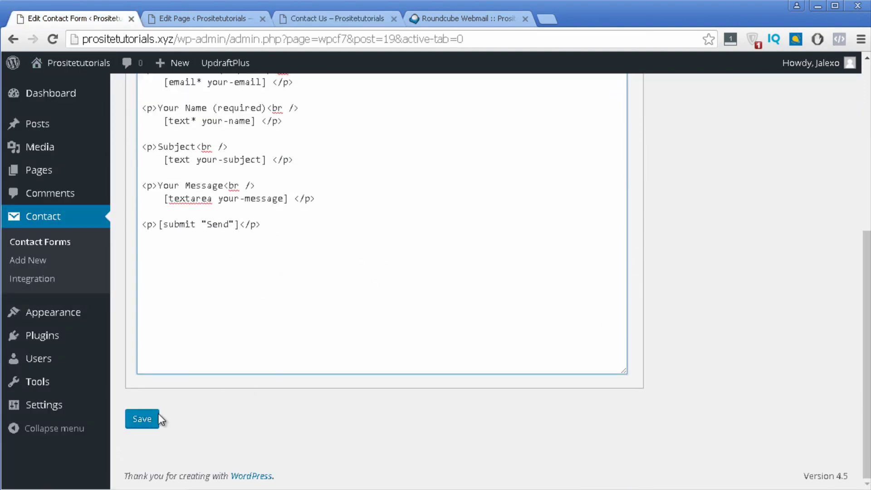
pyautogui.click(145, 418)
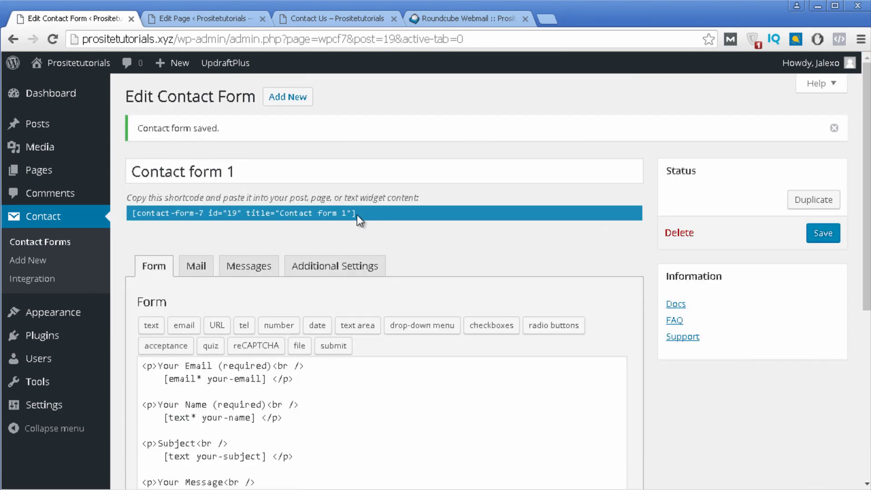
pyautogui.click(355, 18)
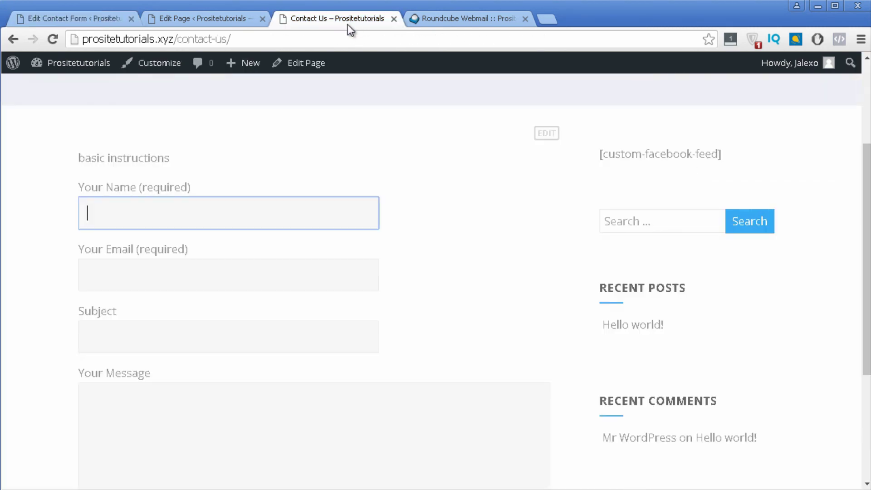
pyautogui.click(53, 39)
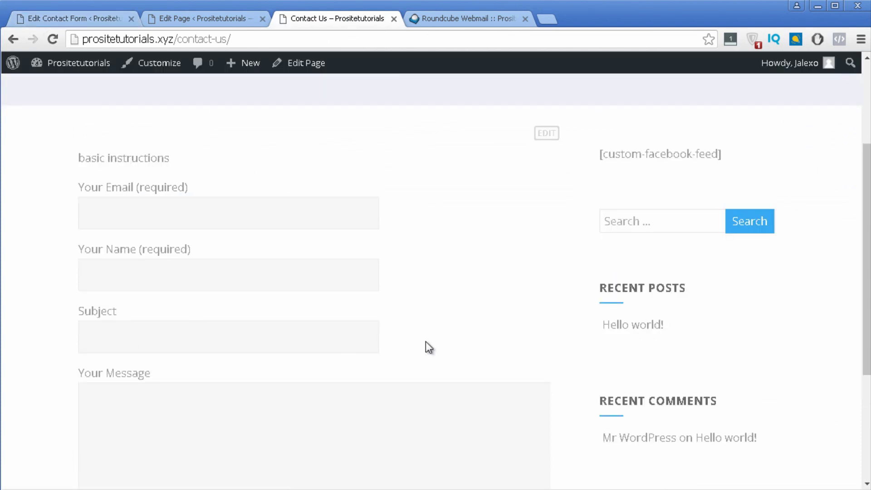
pyautogui.scroll(-2, 213, 244)
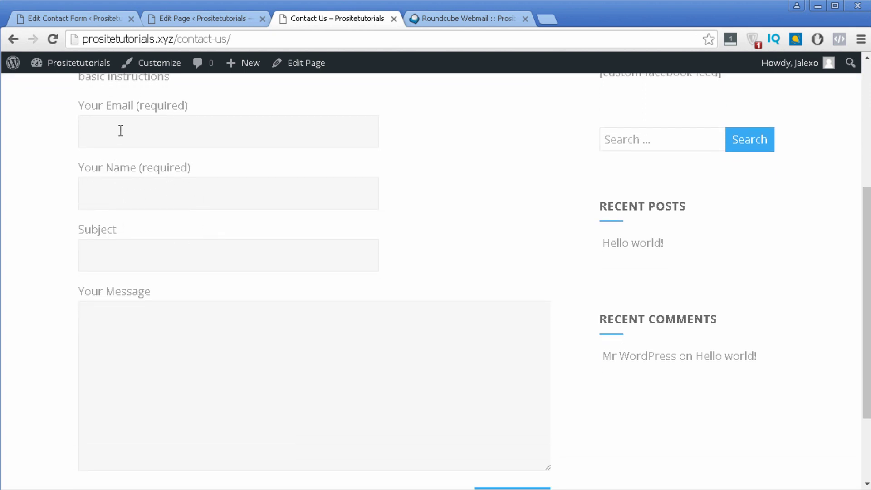
# - Duplicate the "Your Name (required)" block directly below itself in Contact form 1's template, keeping a blank line between the two copies
pyautogui.click(107, 20)
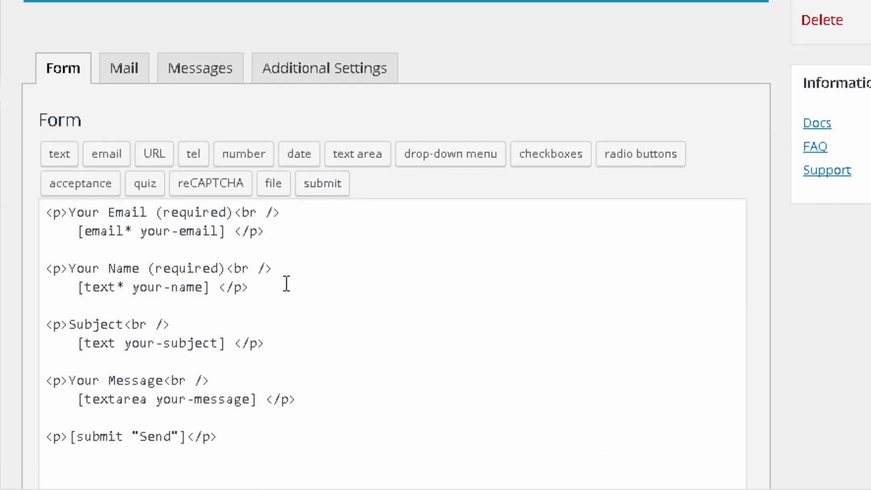
pyautogui.moveTo(250, 287); pyautogui.dragTo(46, 269)
pyautogui.hotkey('ctrl', 'c')
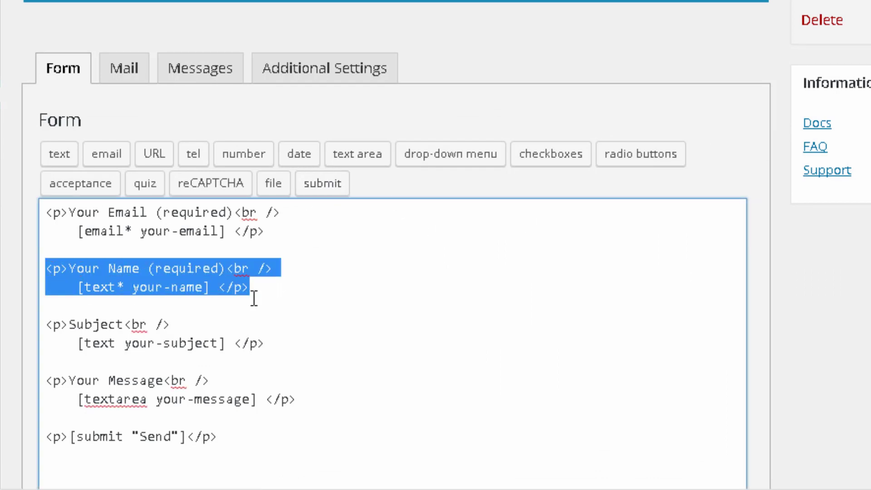
pyautogui.click(320, 293)
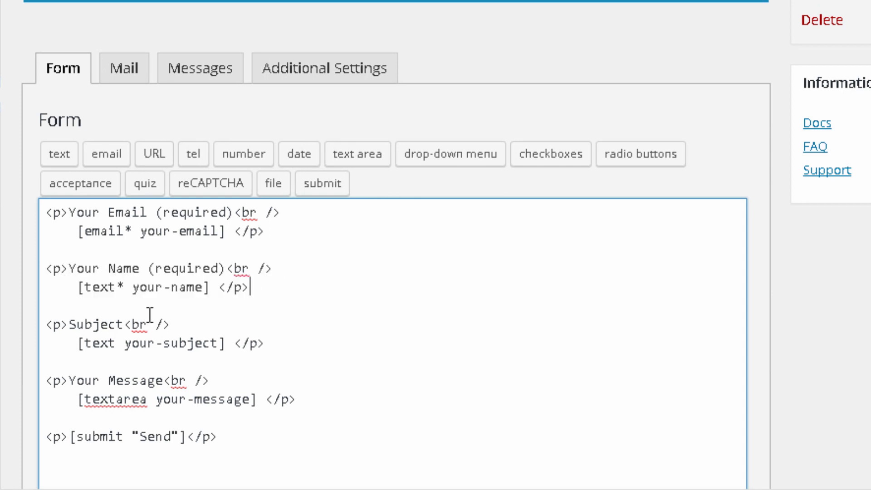
pyautogui.press('Return')
pyautogui.press('Return')
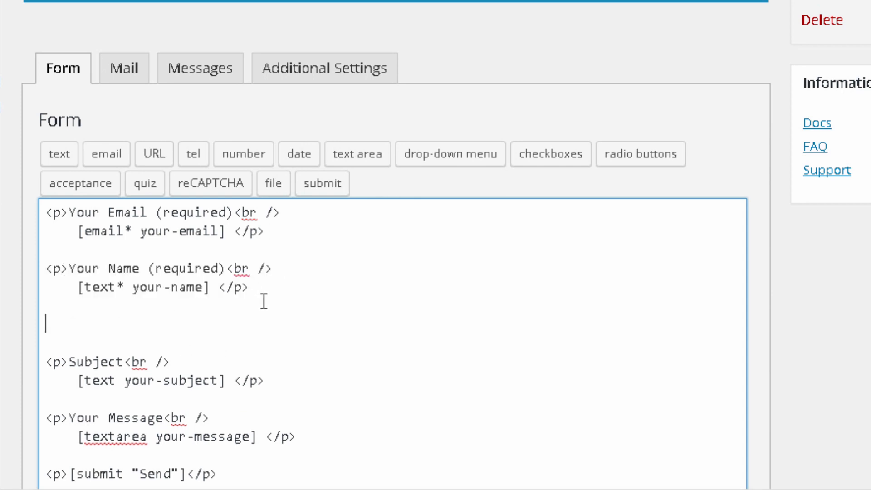
pyautogui.hotkey('ctrl', 'v')
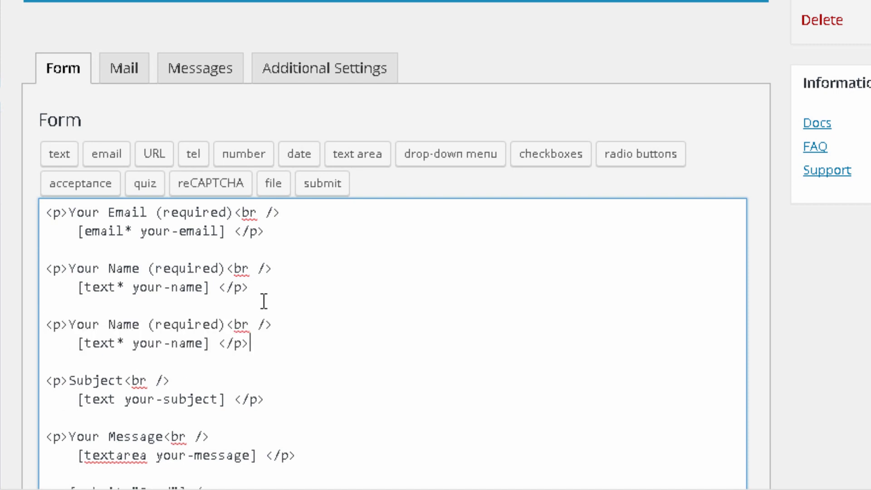
# - Change the label of the second Your Name block to "Your Telephone Numer", removing its "(required)" text including the closing parenthesis
pyautogui.scroll(-2, 264, 301)
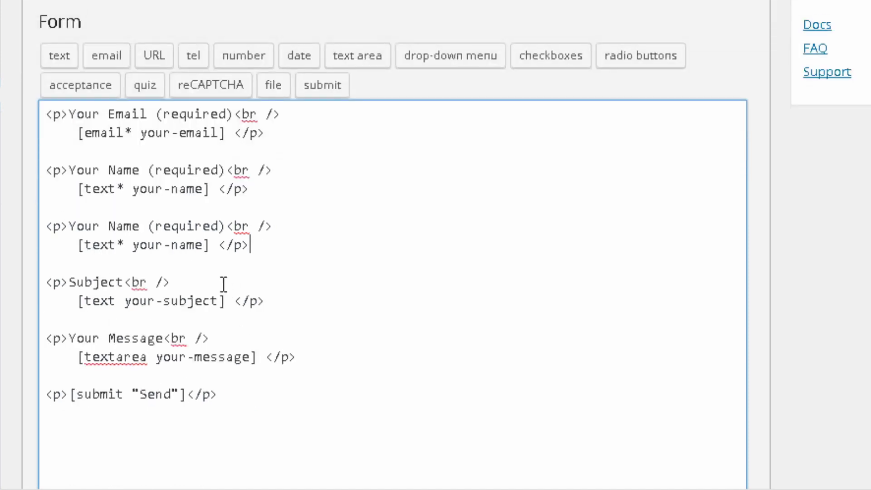
pyautogui.click(71, 226)
pyautogui.moveTo(220, 225); pyautogui.dragTo(107, 223)
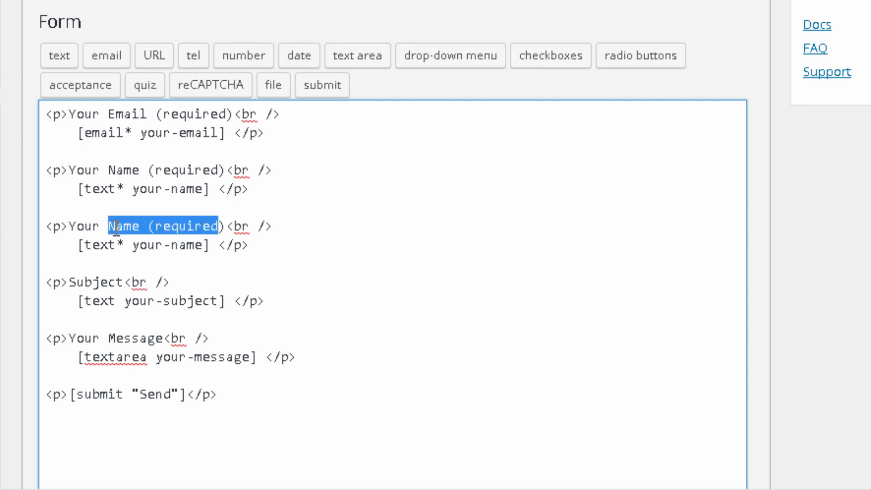
pyautogui.write('Telep')
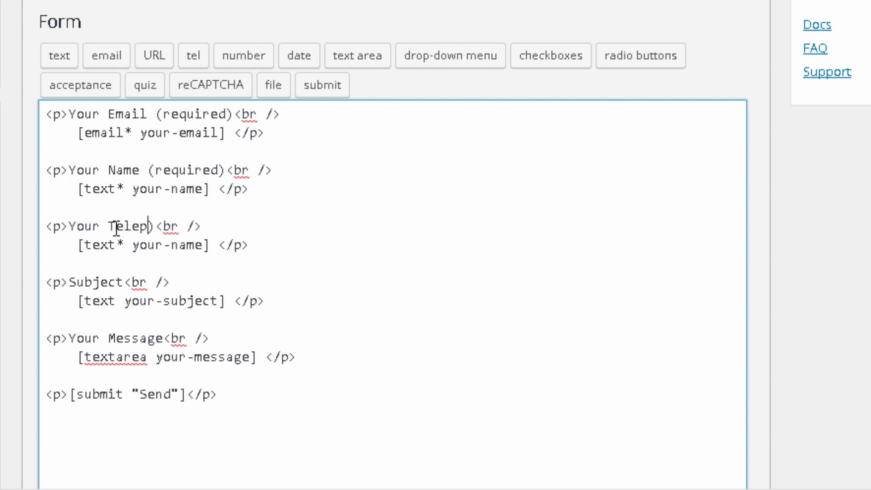
pyautogui.write('hone Numer')
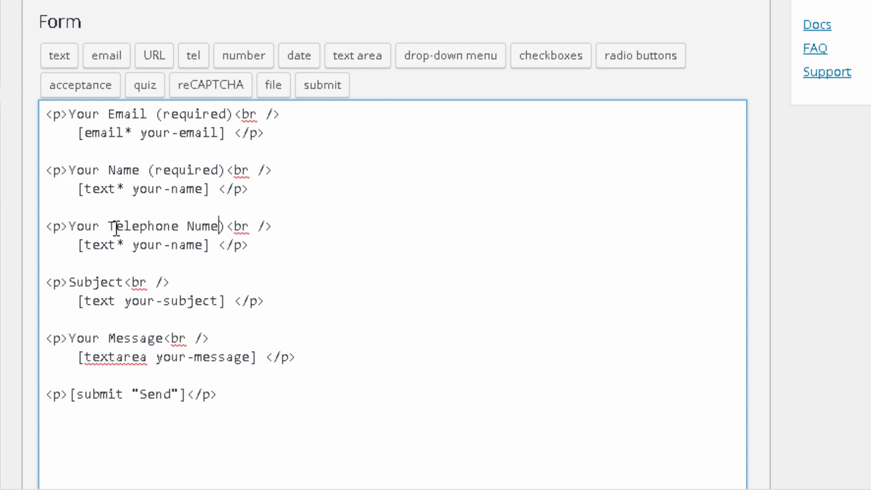
pyautogui.press('Delete')
# - Replace the [text* your-name] tag under the telephone label with a generated required telephone tag, [tel* tel-179]
pyautogui.moveTo(211, 245); pyautogui.dragTo(82, 250)
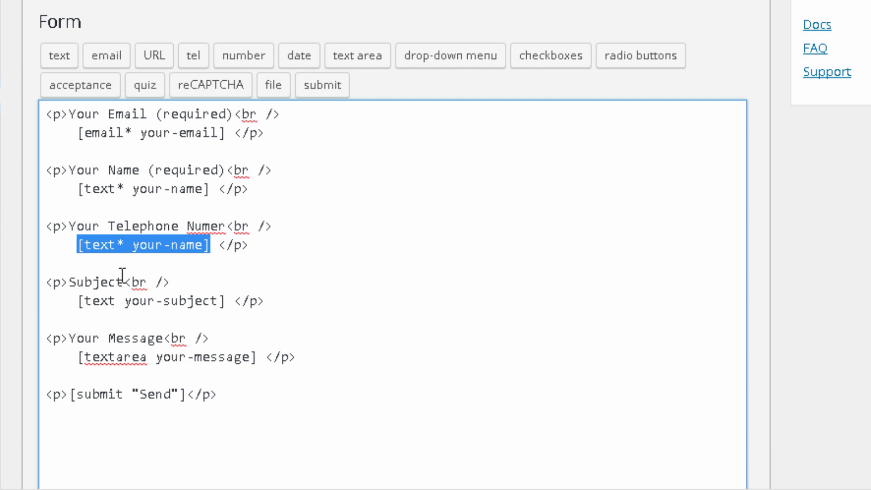
pyautogui.press('Delete')
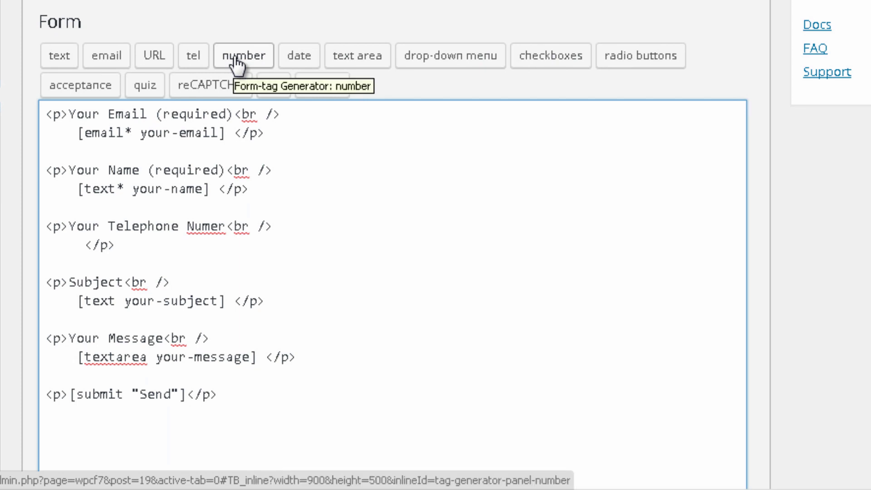
pyautogui.click(193, 56)
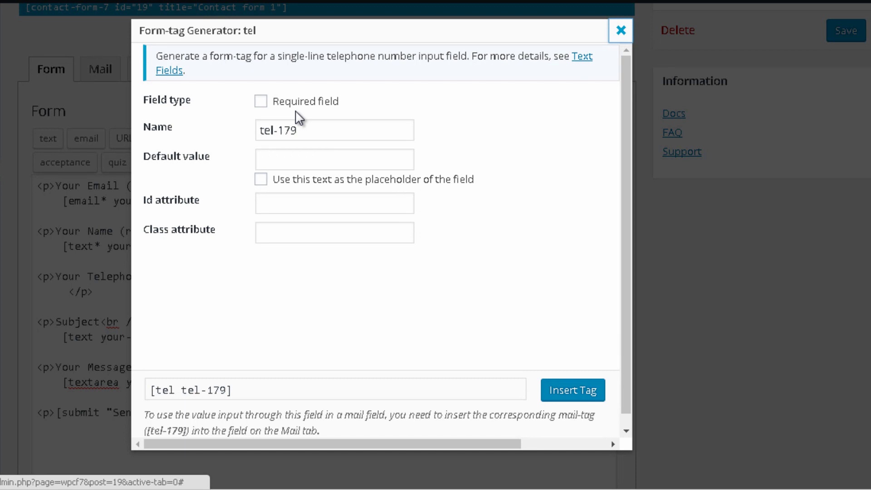
pyautogui.click(262, 101)
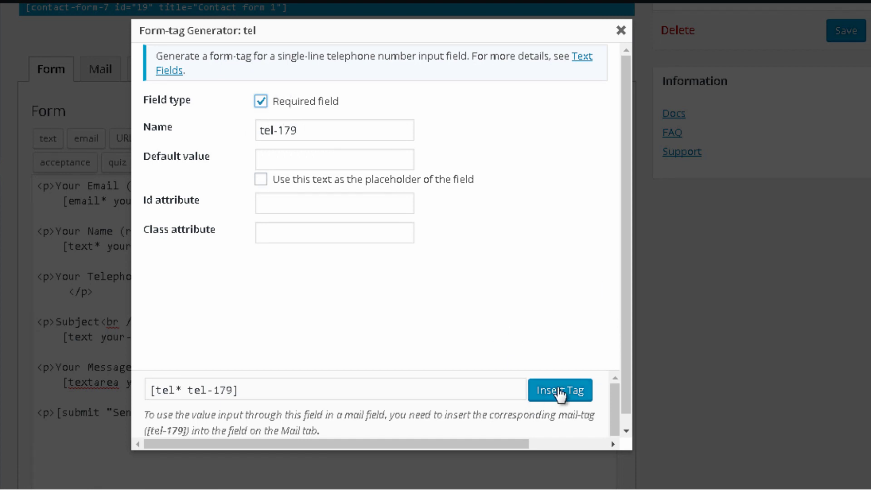
pyautogui.click(561, 392)
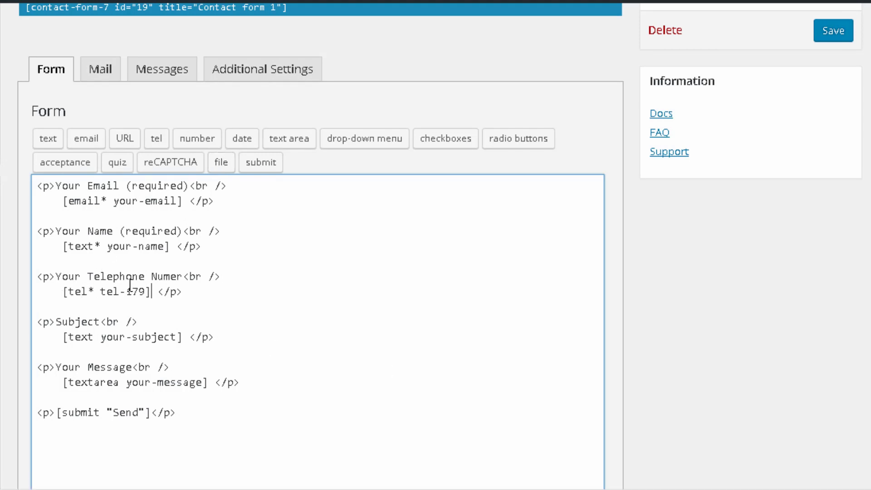
# - Save the contact form and reload the Contact Us page to check the new telephone label and input box
pyautogui.scroll(-2, 602, 337)
pyautogui.scroll(-2, 603, 338)
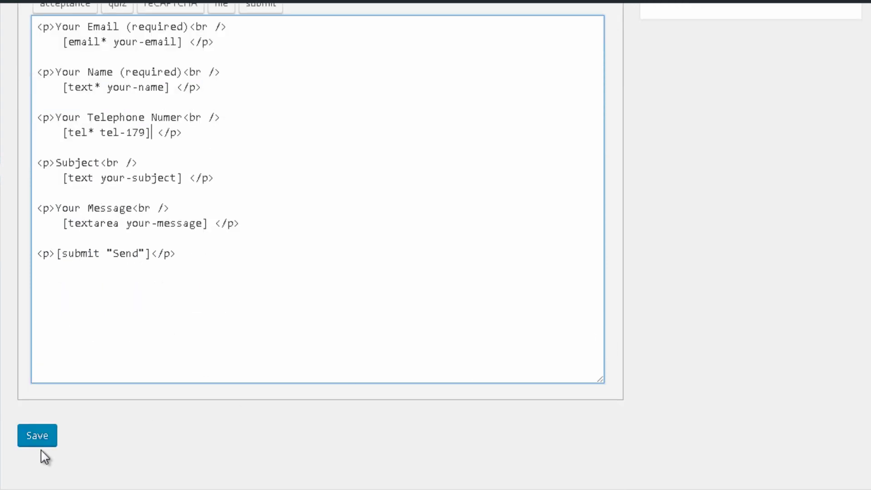
pyautogui.click(45, 440)
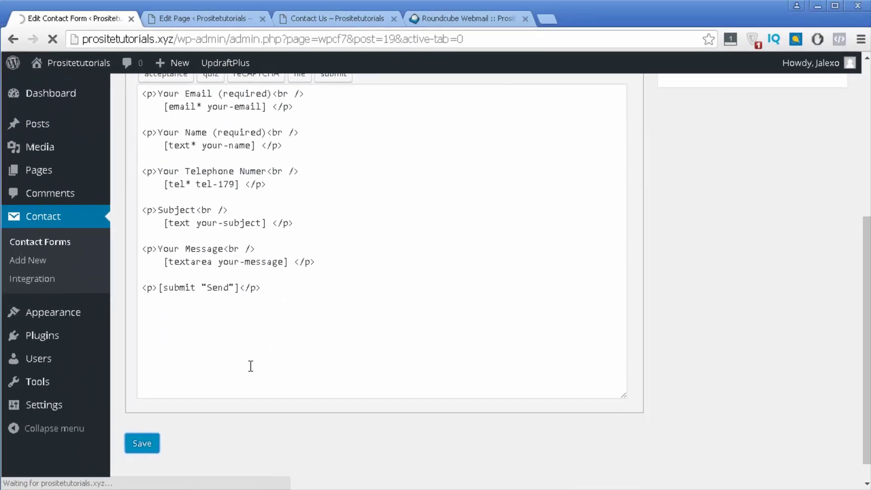
pyautogui.click(312, 24)
pyautogui.click(53, 39)
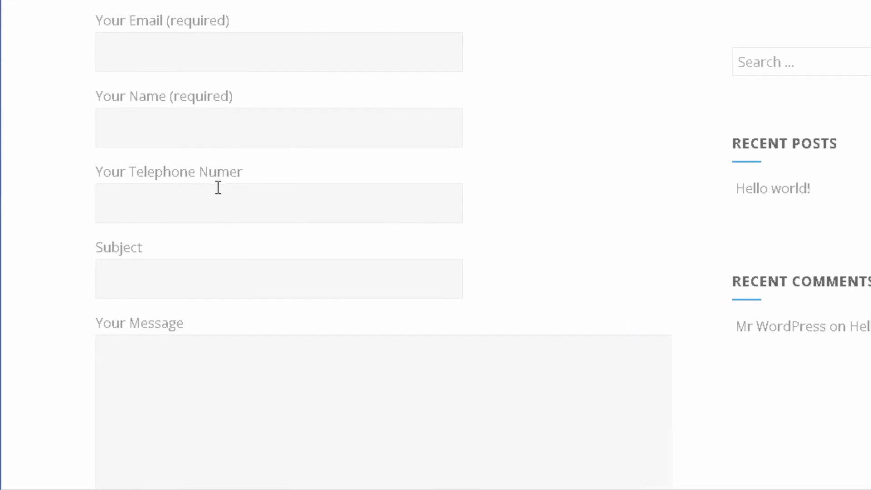
pyautogui.moveTo(199, 175)
pyautogui.mouseDown()
pyautogui.moveTo(230, 167)
pyautogui.moveTo(203, 174)
pyautogui.mouseUp()
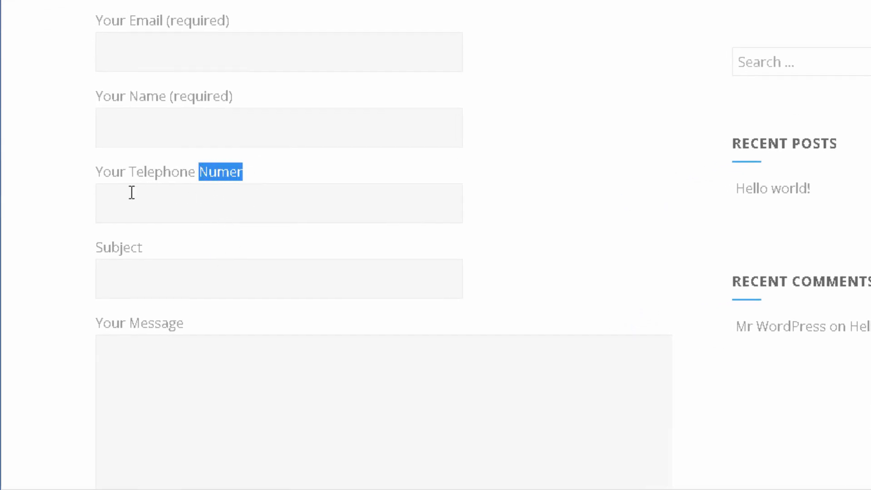
pyautogui.click(248, 205)
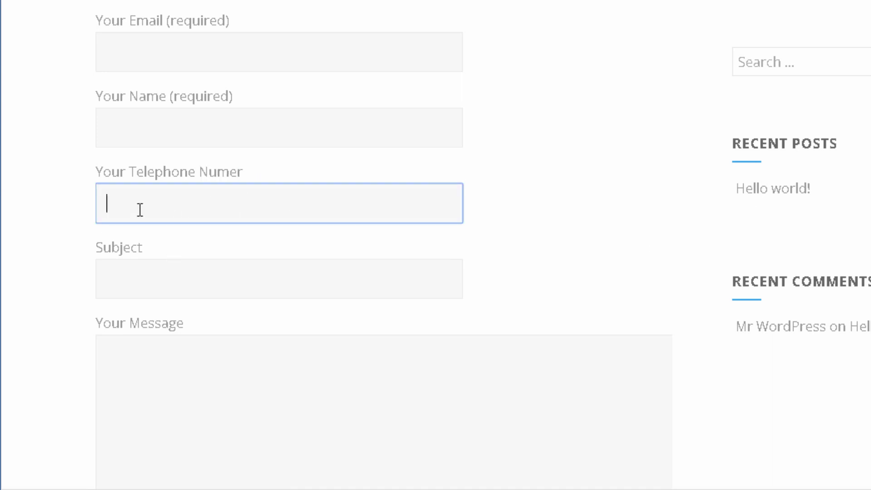
# - Fill in a test e-mail address and name on the Contact Us form, plus an invalid telephone value mixing digits and letters
pyautogui.click(178, 66)
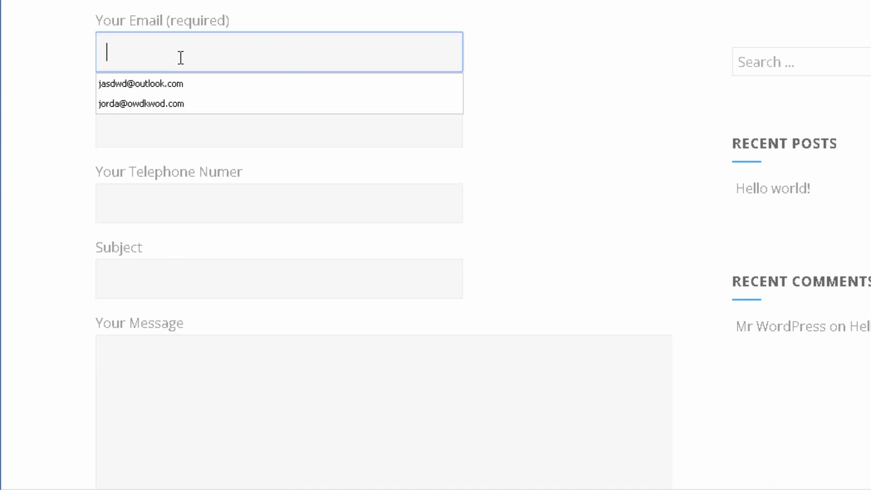
pyautogui.click(177, 83)
pyautogui.click(177, 125)
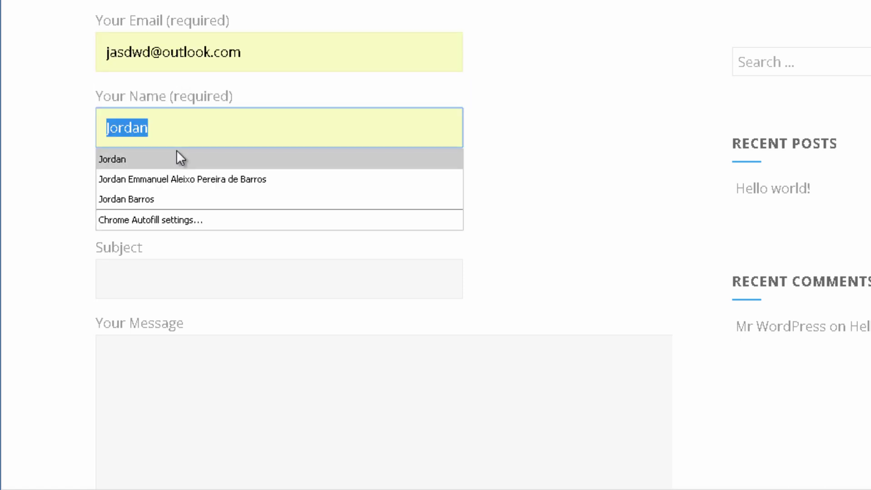
pyautogui.click(176, 158)
pyautogui.click(178, 194)
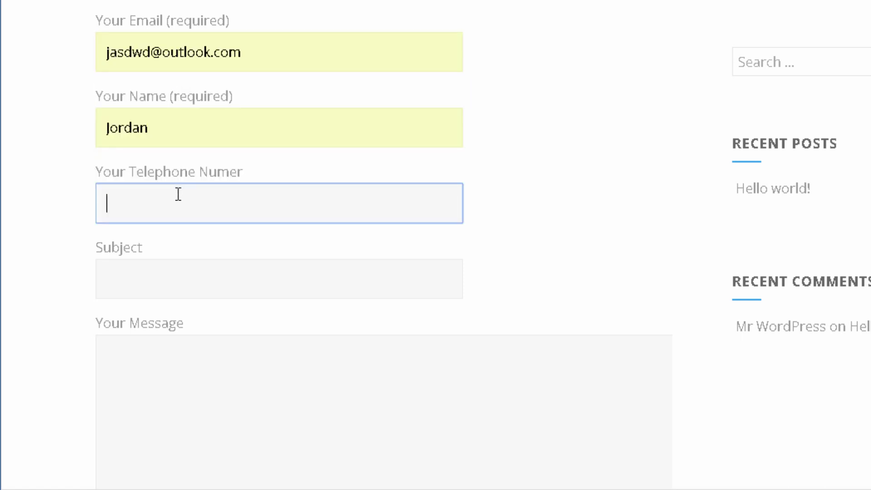
pyautogui.write('898989w9')
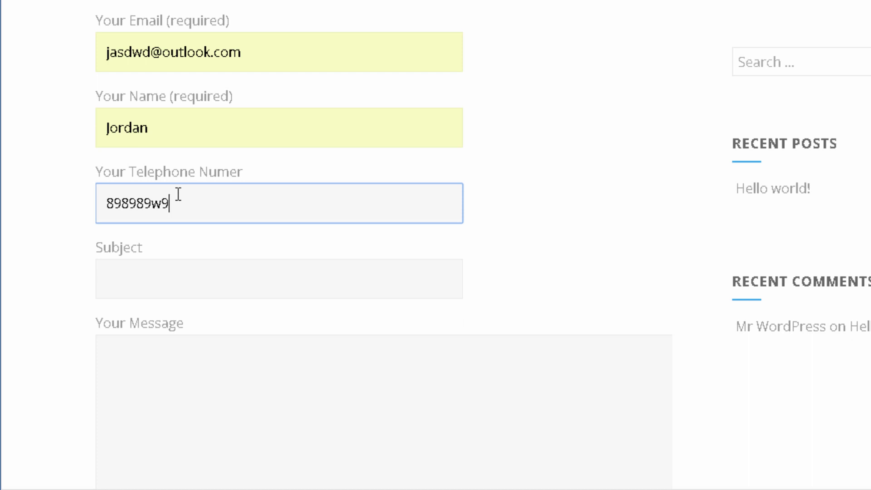
pyautogui.write('wdwd')
# - Submit the form with the subject "jasdwd" and message "wdwdw", and check how the telephone field is validated
pyautogui.click(178, 262)
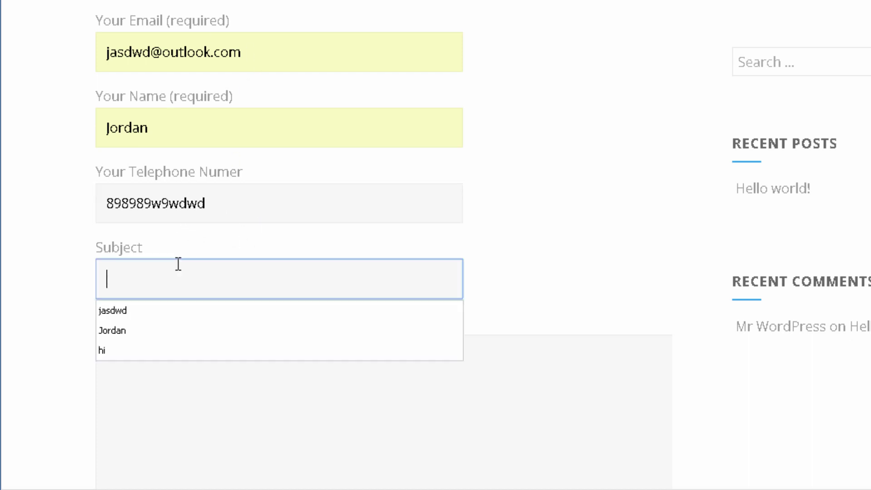
pyautogui.click(151, 304)
pyautogui.click(133, 379)
pyautogui.scroll(-4, 154, 354)
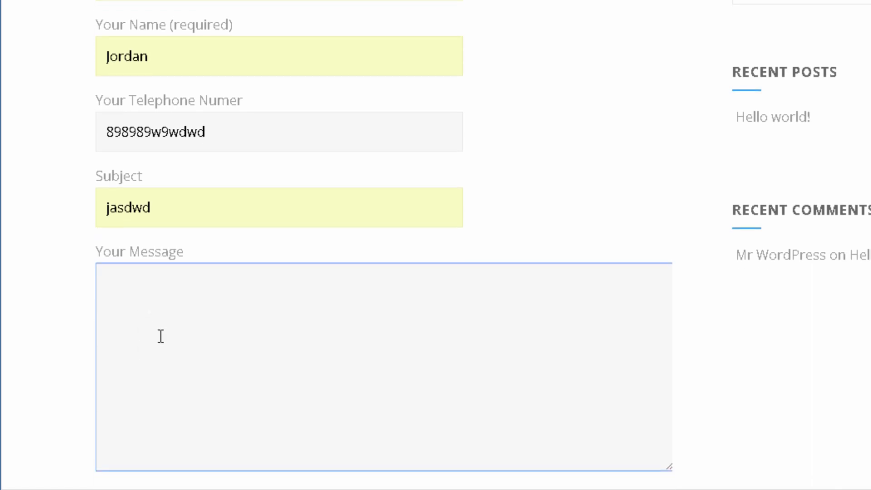
pyautogui.write('wdwdw')
pyautogui.click(609, 390)
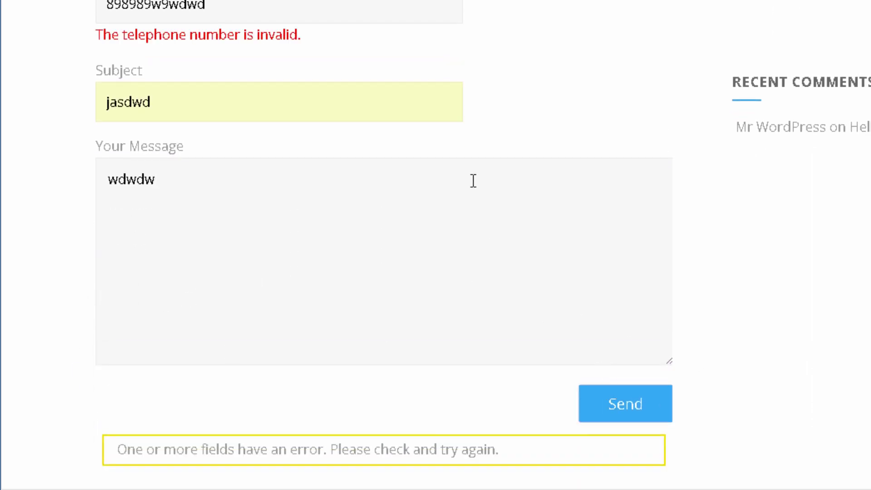
pyautogui.scroll(2, 305, 170)
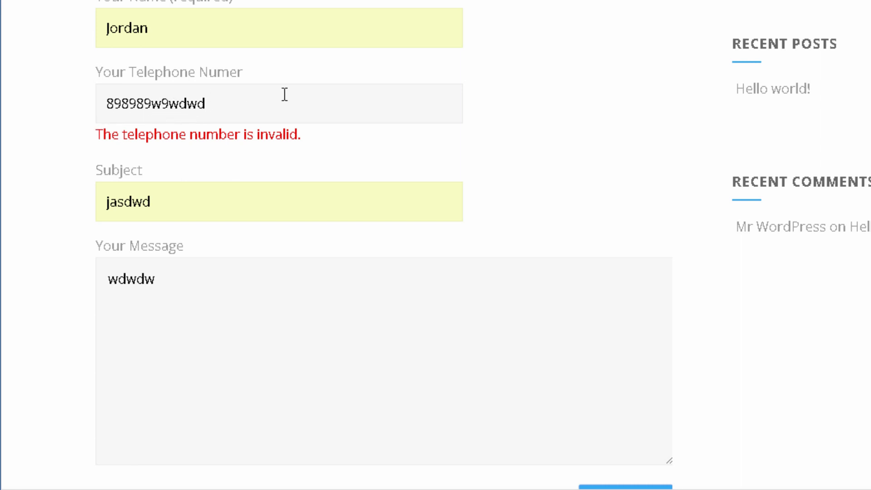
pyautogui.scroll(2, 257, 109)
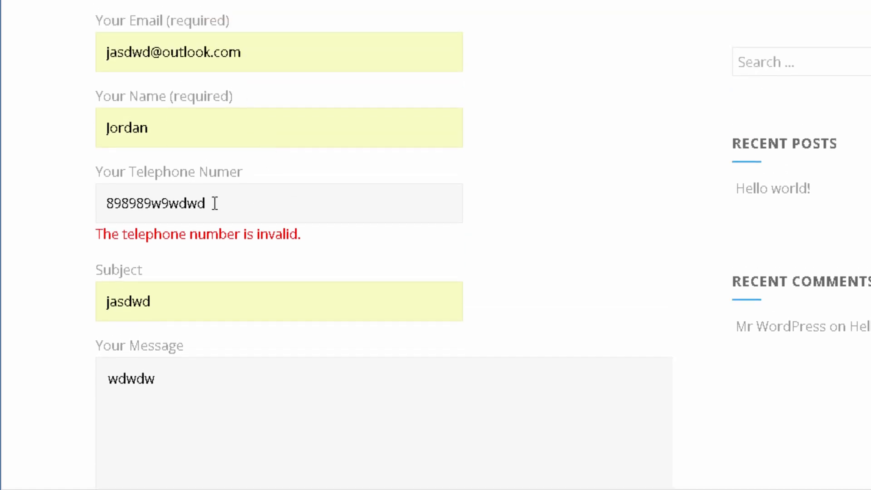
pyautogui.scroll(-2, 214, 200)
pyautogui.scroll(8, 259, 230)
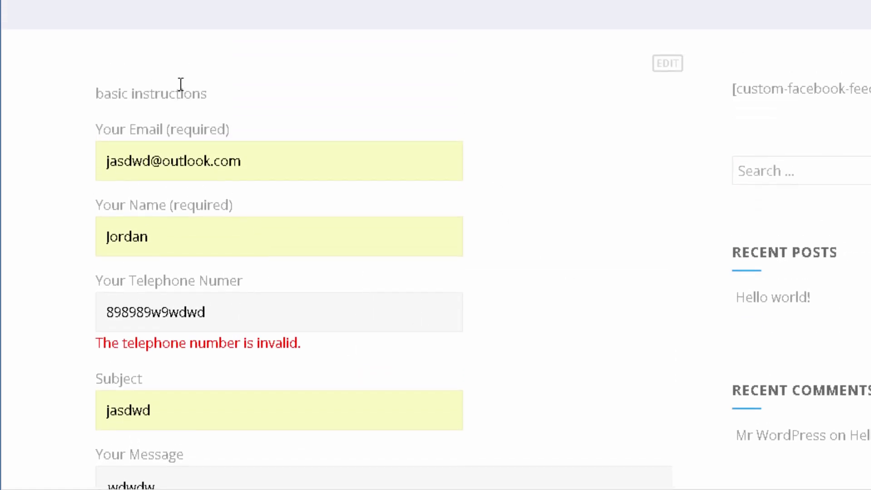
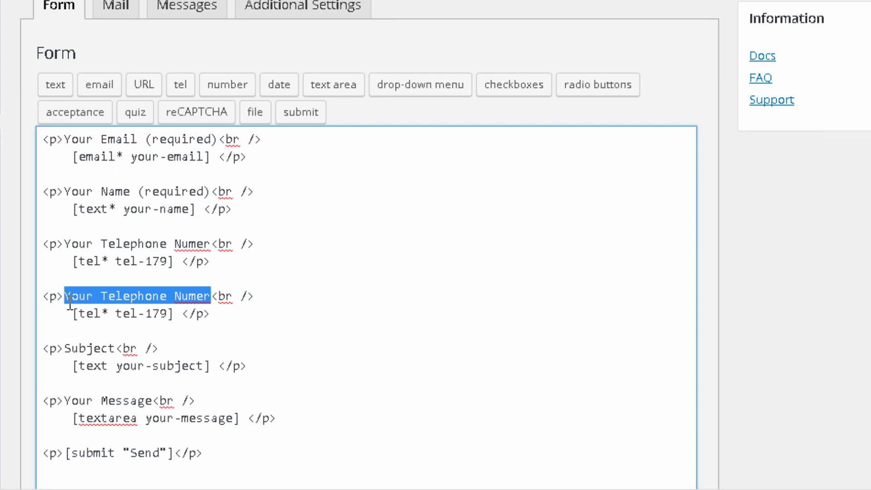
# - Relabel the duplicated telephone block as "What's Favorite Fruit" and delete the [tel* tel-179] tag beneath it
pyautogui.write("What's ")
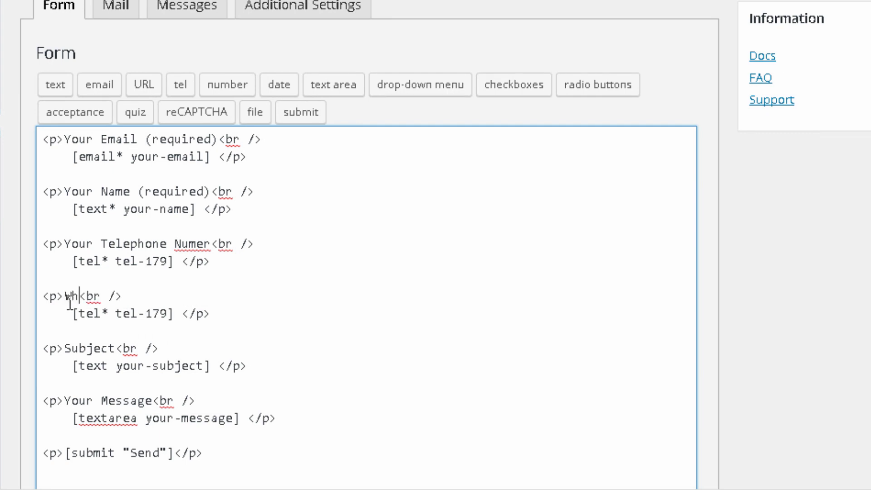
pyautogui.write('Favorite F')
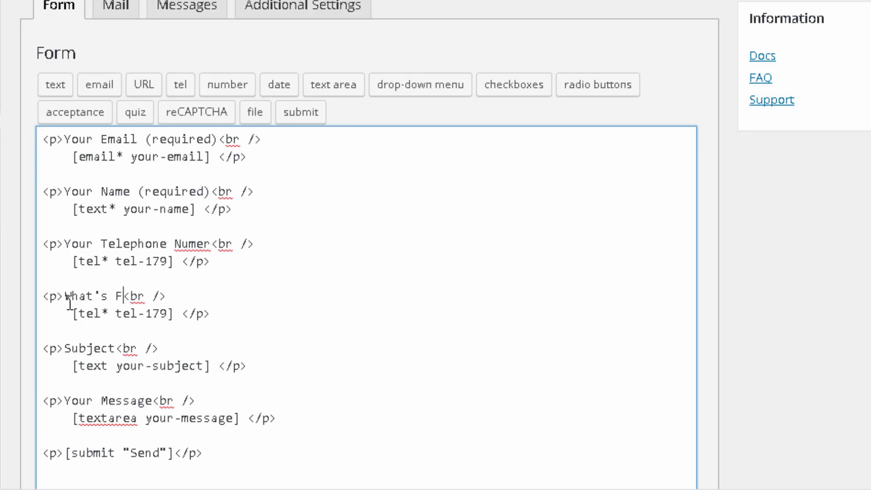
pyautogui.write('ruit')
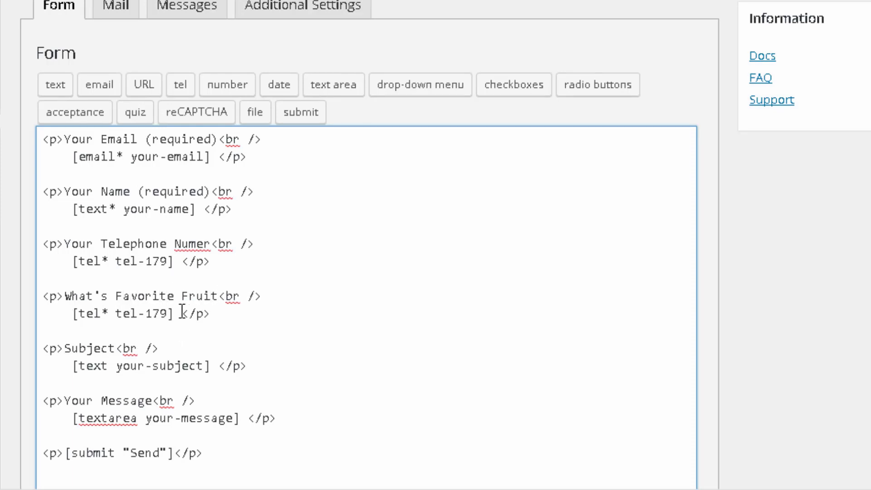
pyautogui.moveTo(176, 314); pyautogui.dragTo(72, 313)
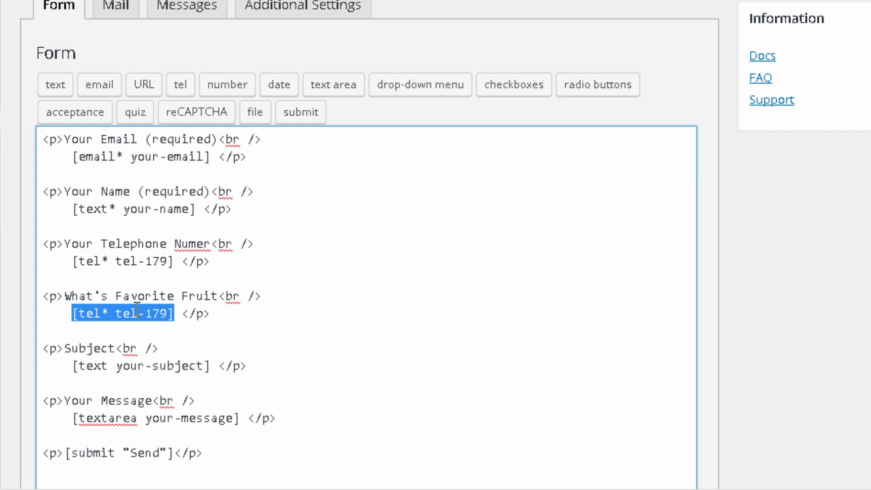
pyautogui.press('BackSpace')
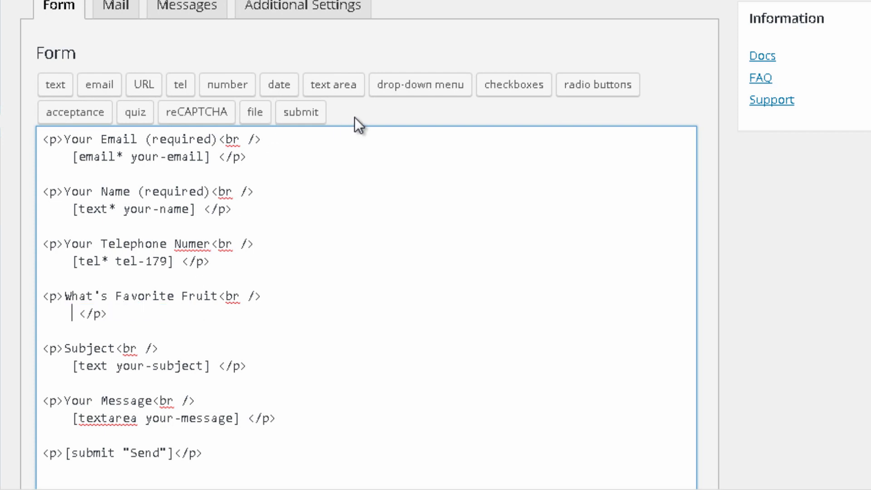
# - Generate a drop-down menu tag with the options Bananas, Apples and Oranges and insert it under the favorite fruit label
pyautogui.click(407, 91)
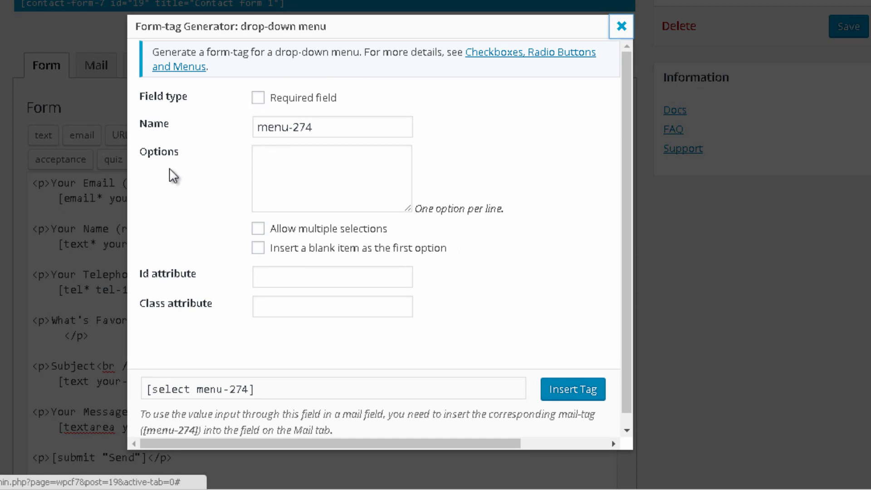
pyautogui.click(280, 157)
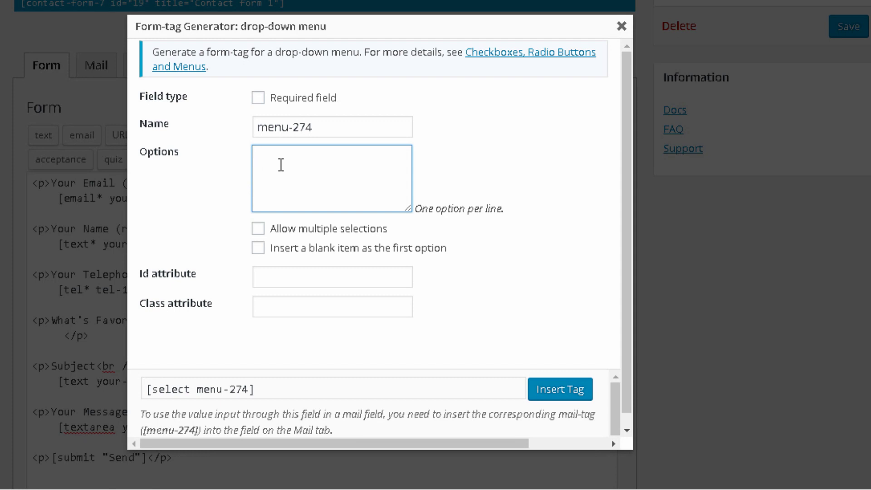
pyautogui.write('Bananas')
pyautogui.press('Return')
pyautogui.write('Apples')
pyautogui.press('Return')
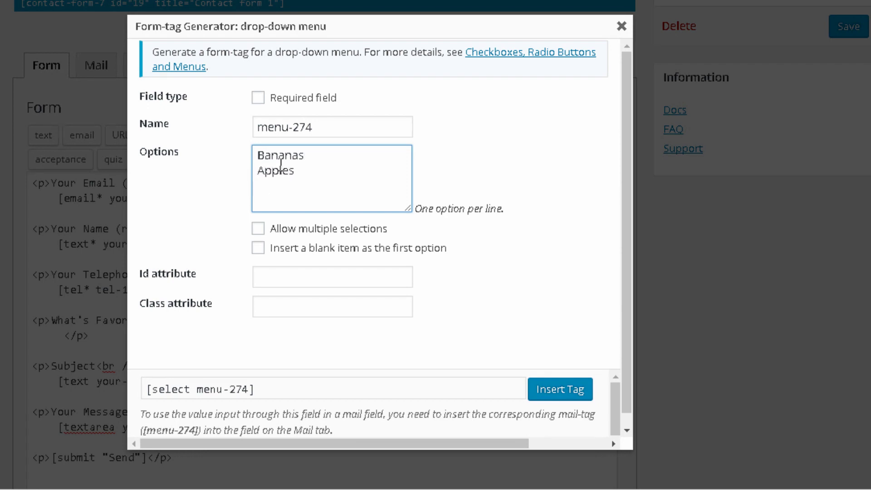
pyautogui.write('Organges')
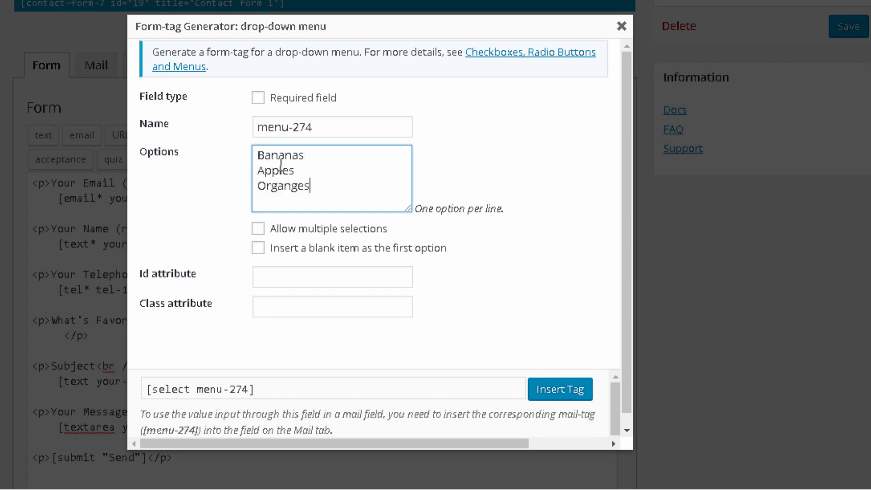
pyautogui.press('BackSpace')
pyautogui.press('BackSpace')
pyautogui.press('BackSpace')
pyautogui.press('BackSpace')
pyautogui.press('BackSpace')
pyautogui.press('BackSpace')
pyautogui.write('anges')
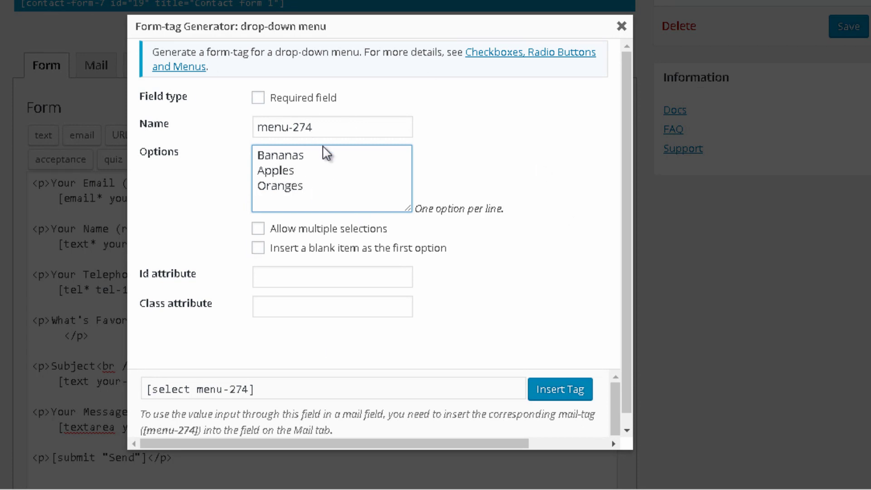
pyautogui.click(561, 390)
pyautogui.scroll(-2, 562, 395)
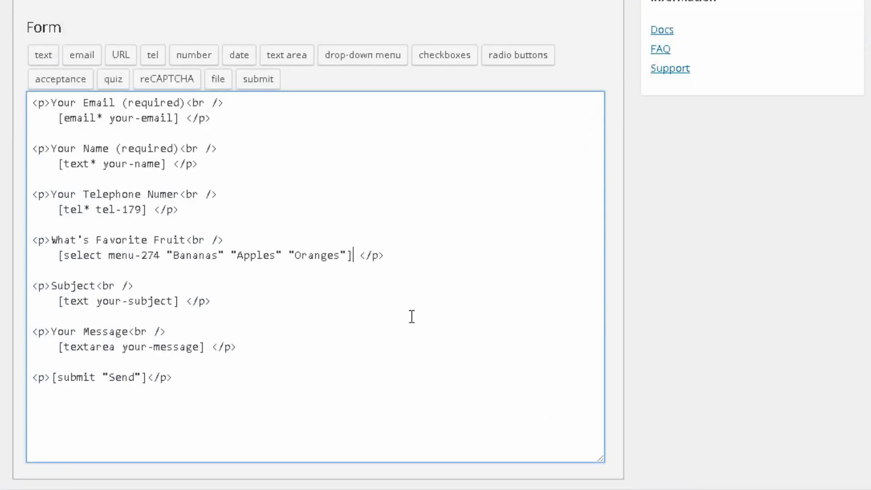
# - Save the contact form with the new drop-down tag
pyautogui.moveTo(51, 255); pyautogui.dragTo(353, 256)
pyautogui.scroll(-3, 501, 403)
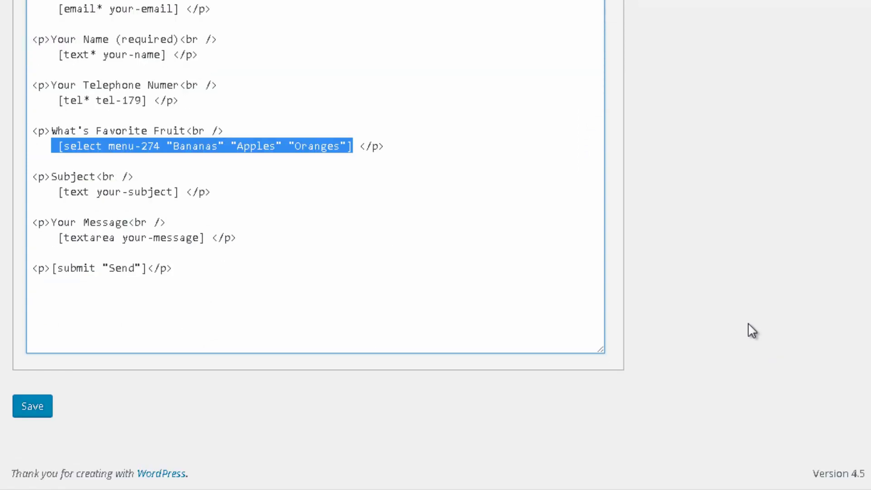
pyautogui.click(25, 414)
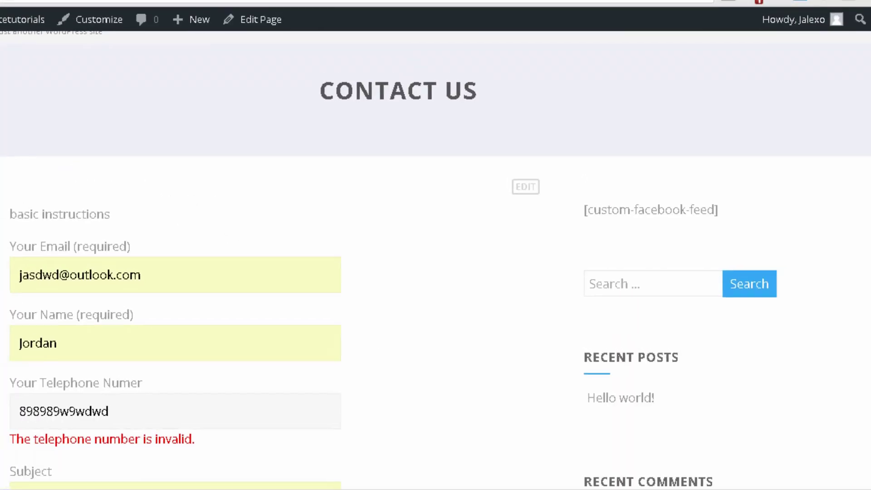
# - Reload the Contact Us page and try out the options in the favorite fruit drop-down
pyautogui.press('F5')
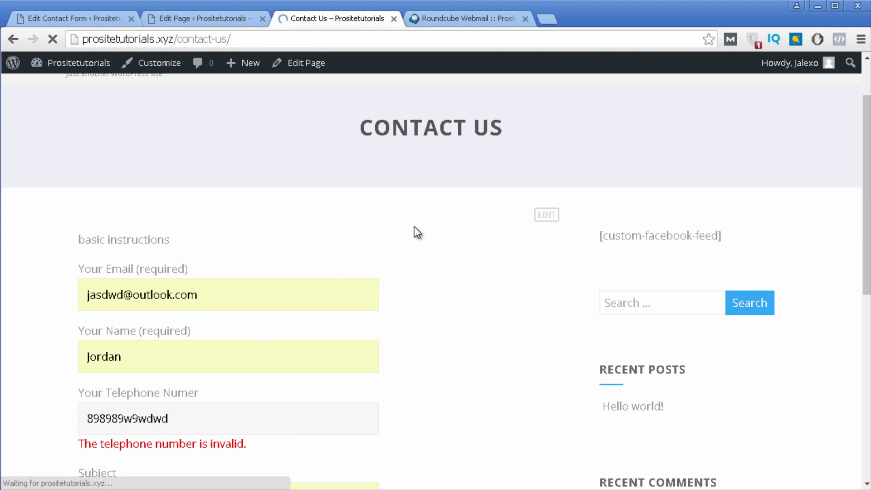
pyautogui.scroll(-7, 415, 231)
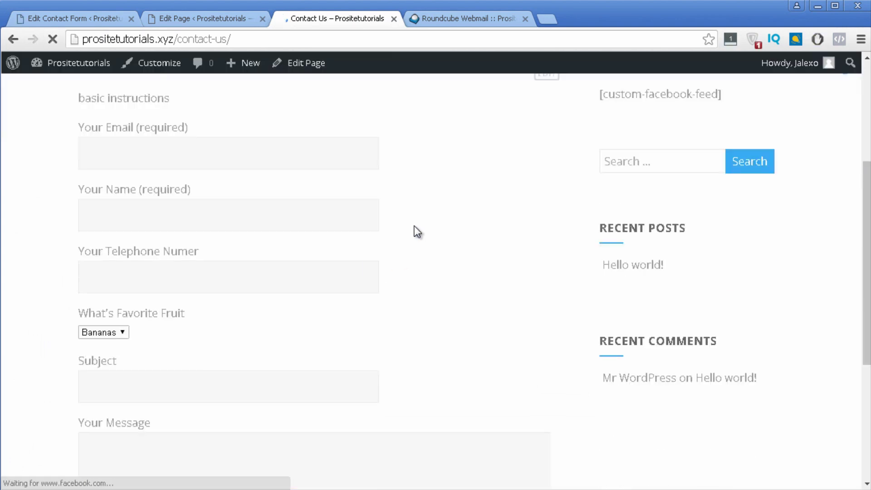
pyautogui.scroll(2, 120, 260)
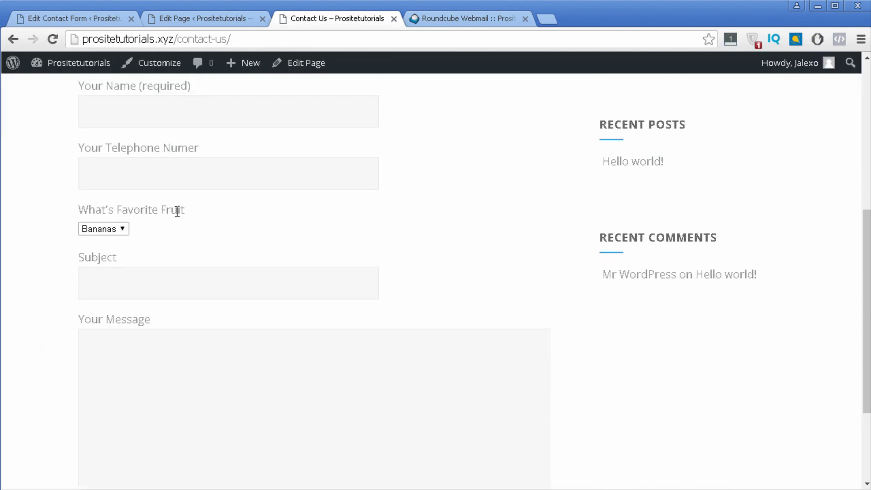
pyautogui.click(115, 232)
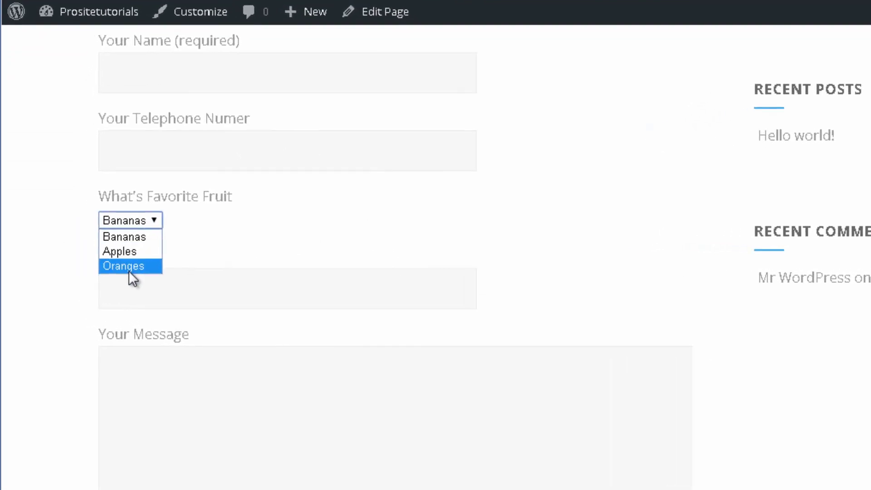
pyautogui.click(156, 253)
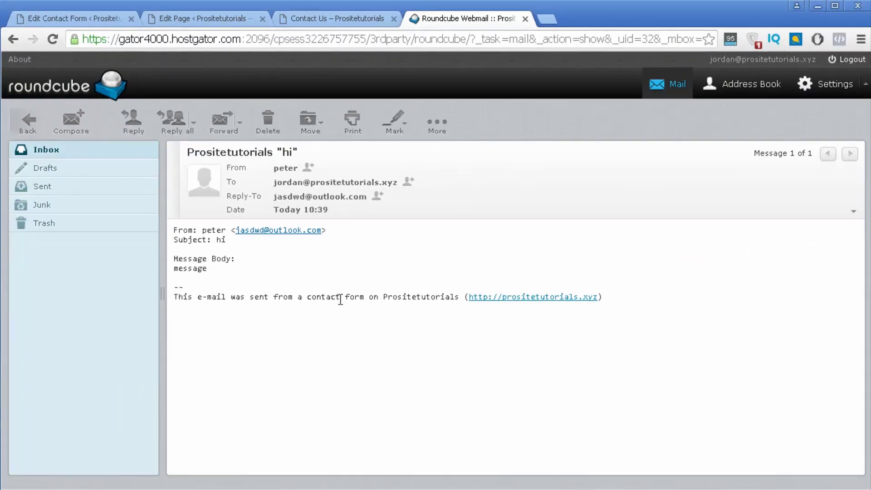
# - Return to the contact form editor and review its mail template, from the recipient field down to the message body
pyautogui.click(66, 18)
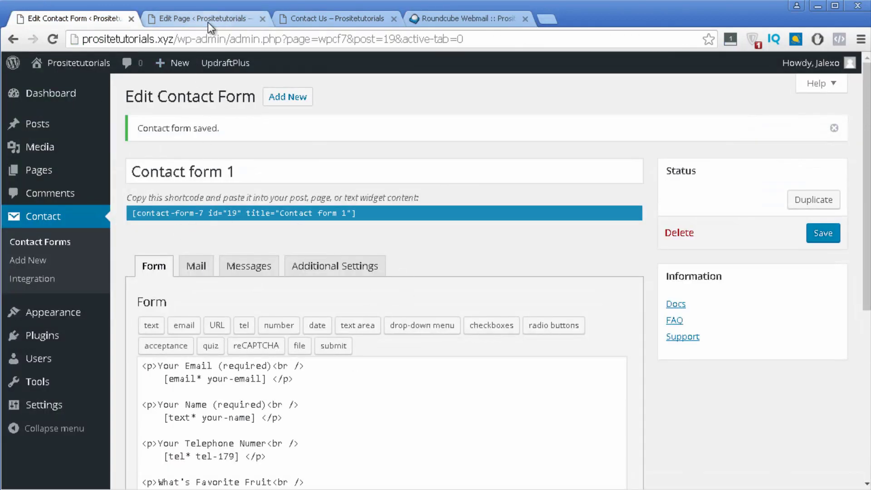
pyautogui.scroll(-2, 296, 243)
pyautogui.scroll(-2, 350, 272)
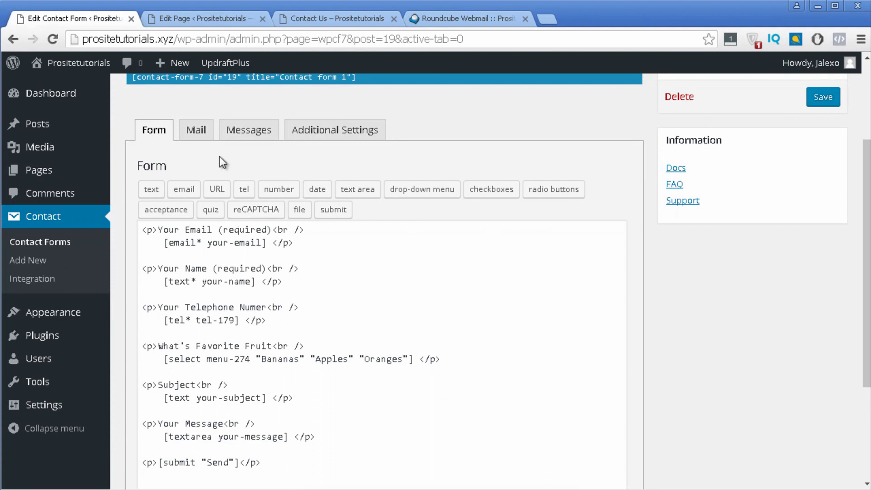
pyautogui.scroll(2, 280, 198)
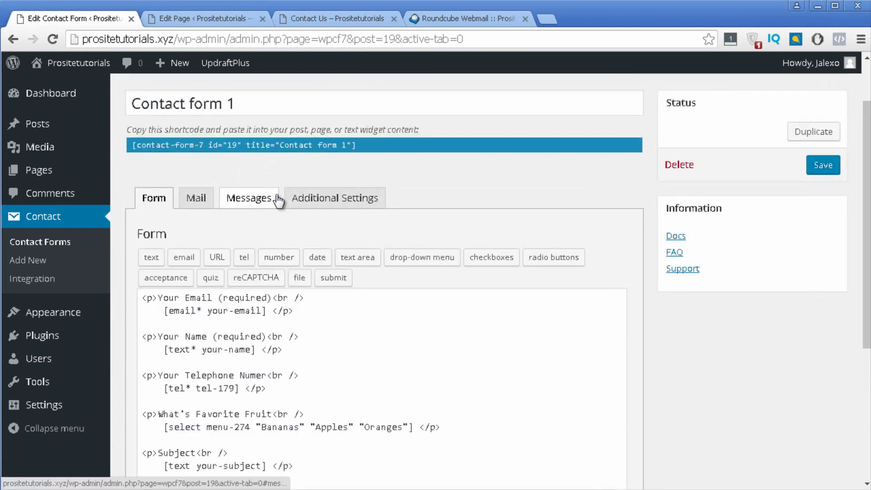
pyautogui.scroll(-2, 285, 234)
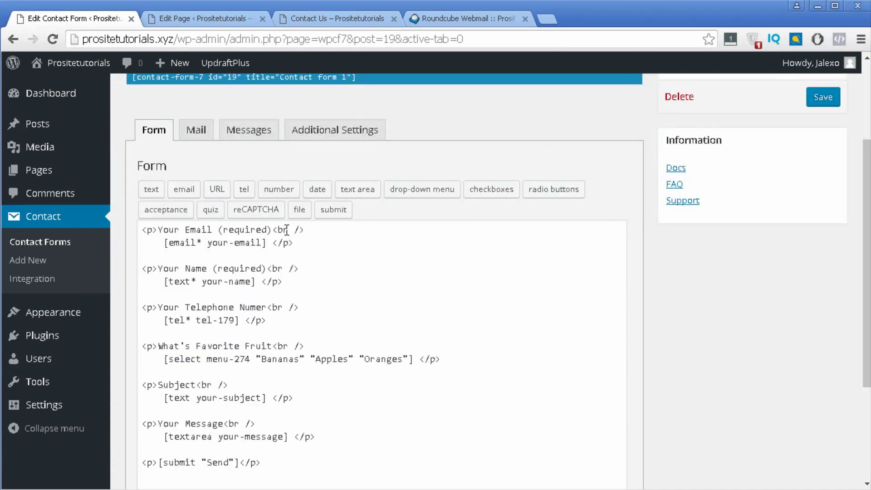
pyautogui.scroll(2, 272, 241)
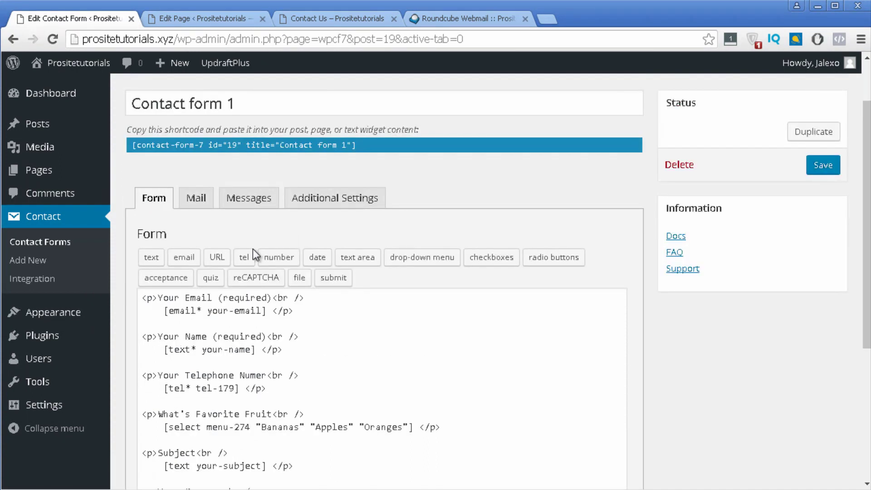
pyautogui.click(190, 204)
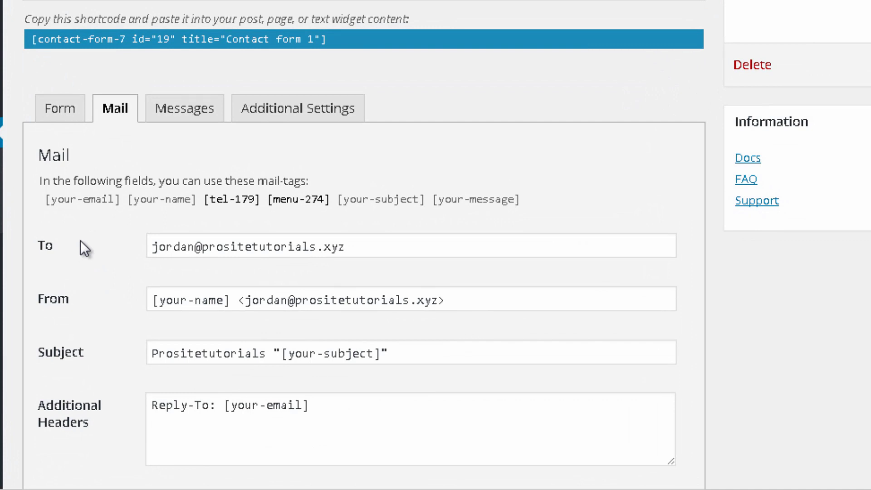
pyautogui.moveTo(418, 250); pyautogui.dragTo(153, 248)
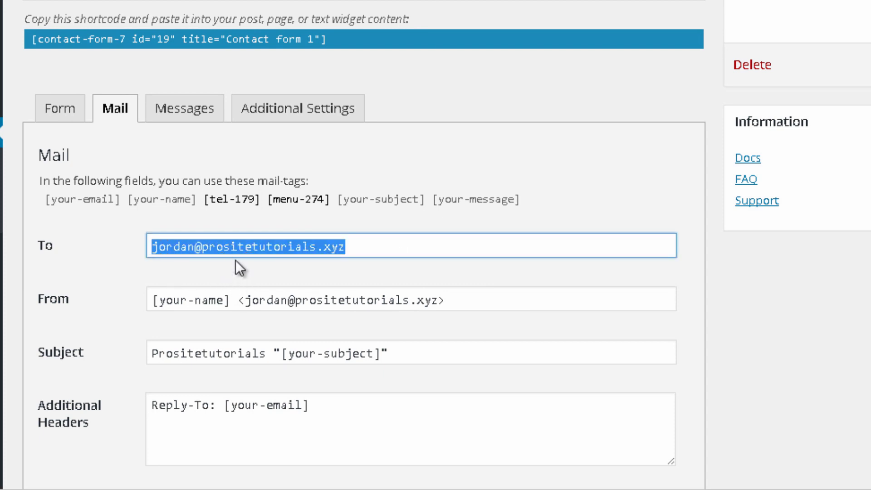
pyautogui.scroll(-2, 236, 260)
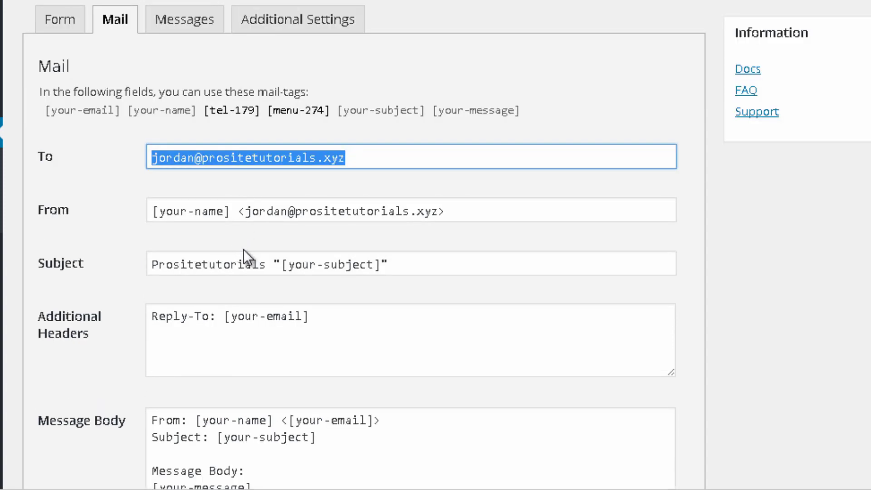
pyautogui.scroll(-2, 250, 235)
pyautogui.scroll(2, 284, 177)
pyautogui.scroll(-2, 269, 205)
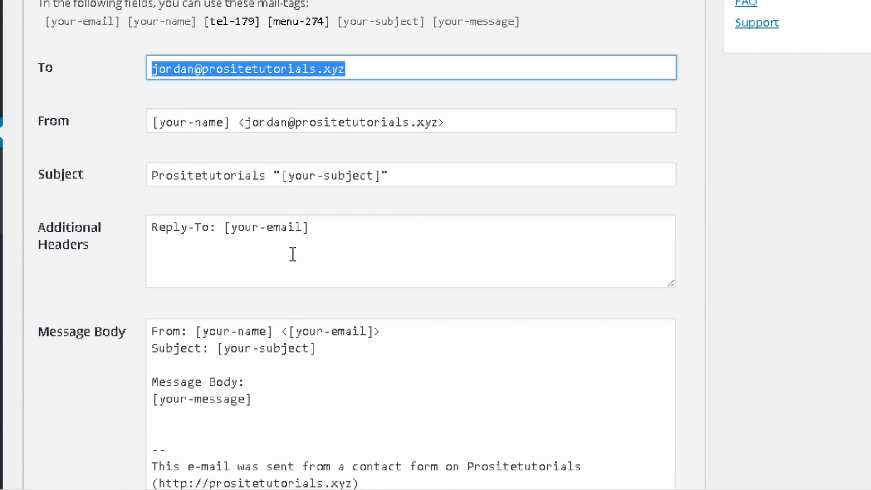
pyautogui.scroll(-2, 292, 254)
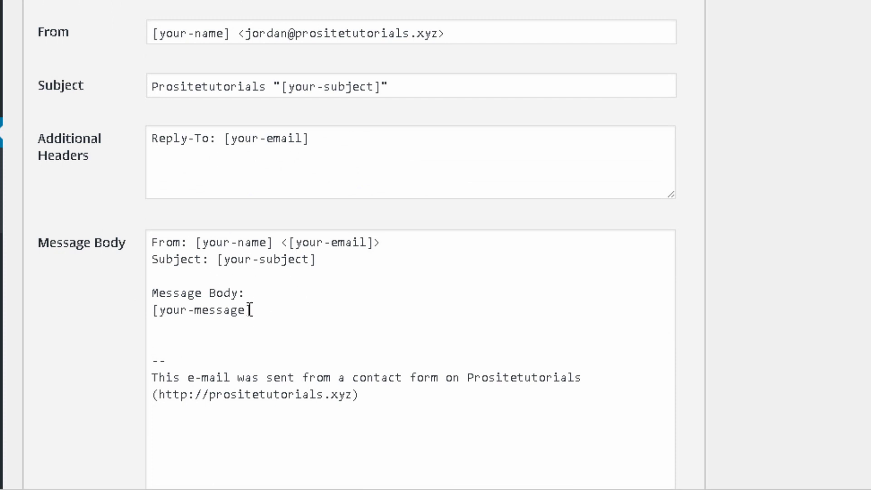
# - Add the line "extra information" below [your-message] in the mail's message body and remove the blank lines beneath it
pyautogui.click(271, 312)
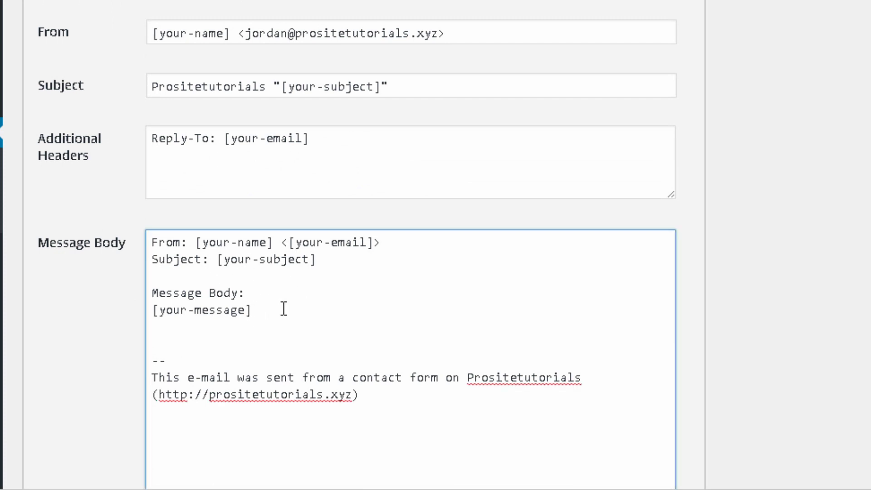
pyautogui.press('Return')
pyautogui.press('Return')
pyautogui.write('extra ')
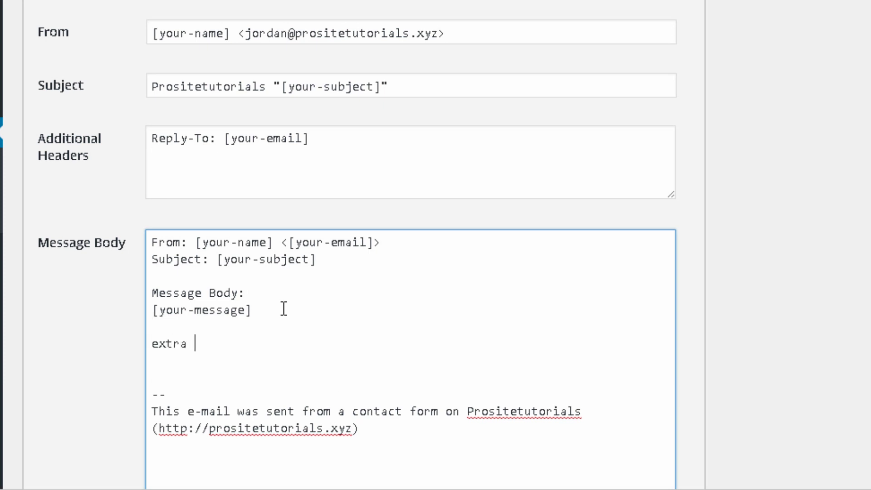
pyautogui.write('ifn')
pyautogui.press('BackSpace')
pyautogui.press('BackSpace')
pyautogui.write('nt fro')
pyautogui.press('BackSpace')
pyautogui.press('BackSpace')
pyautogui.write('ormation')
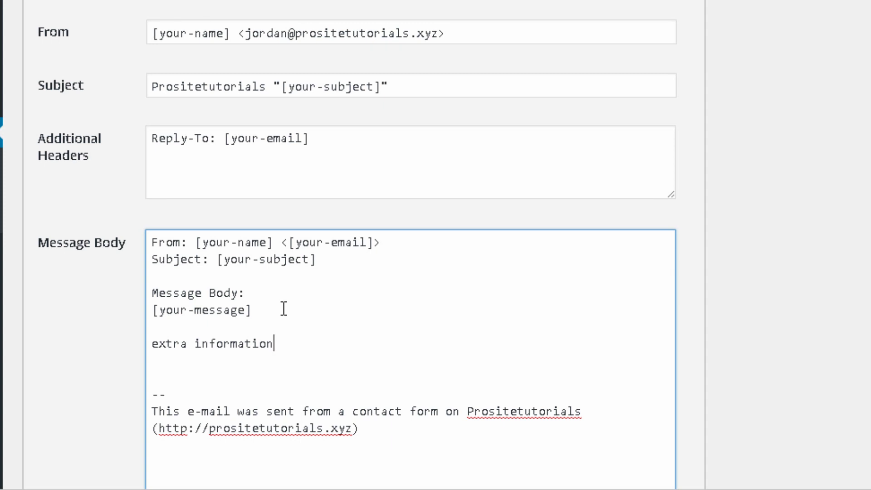
pyautogui.press('Delete')
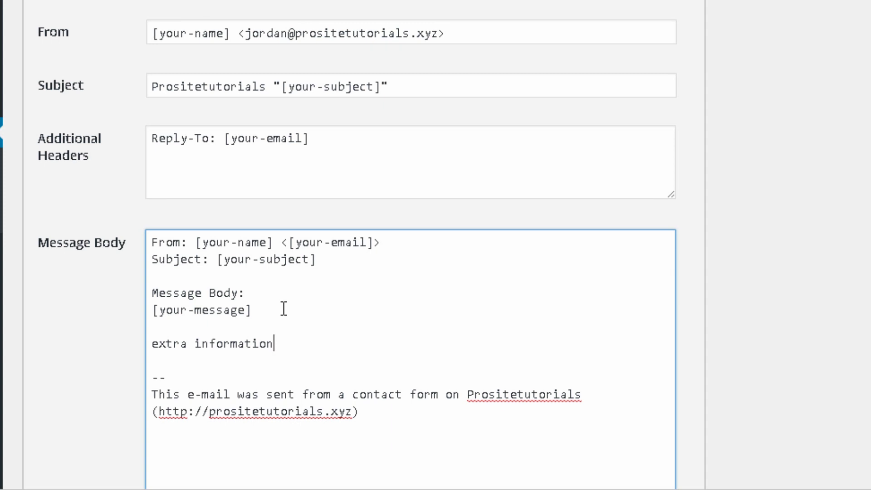
pyautogui.press('Delete')
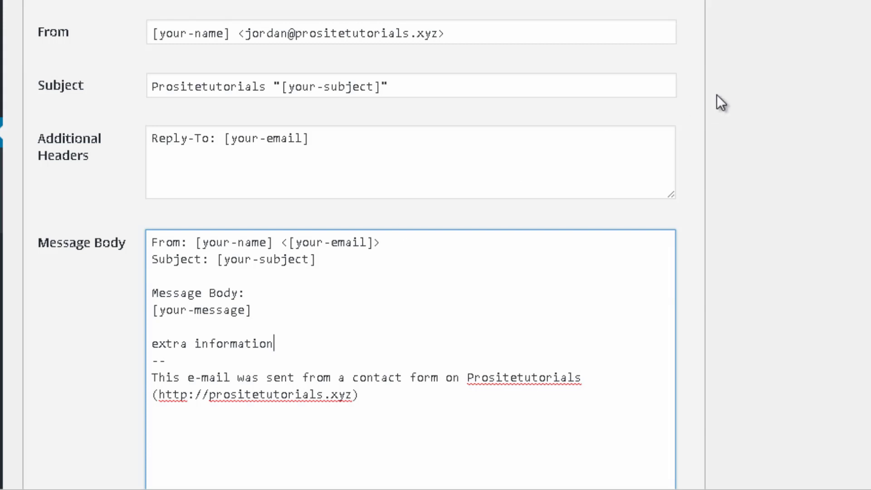
# - Save the contact form with the edited mail template
pyautogui.scroll(-2, 734, 153)
pyautogui.scroll(-8, 751, 71)
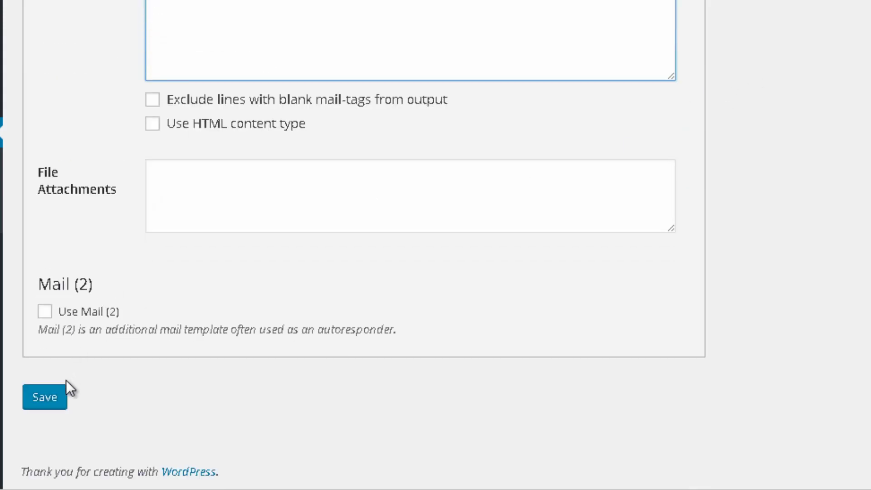
pyautogui.click(46, 402)
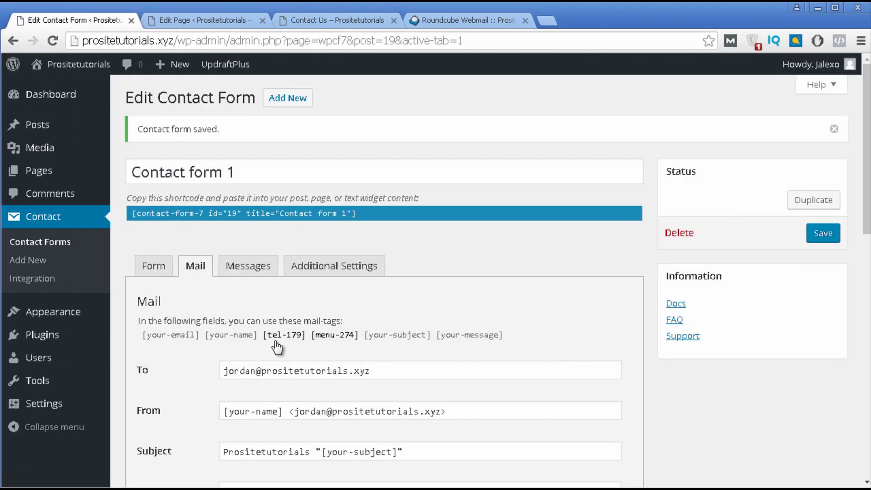
# - Examine the contact form's editable response messages, followed by the form fields on the Contact Us page
pyautogui.click(251, 267)
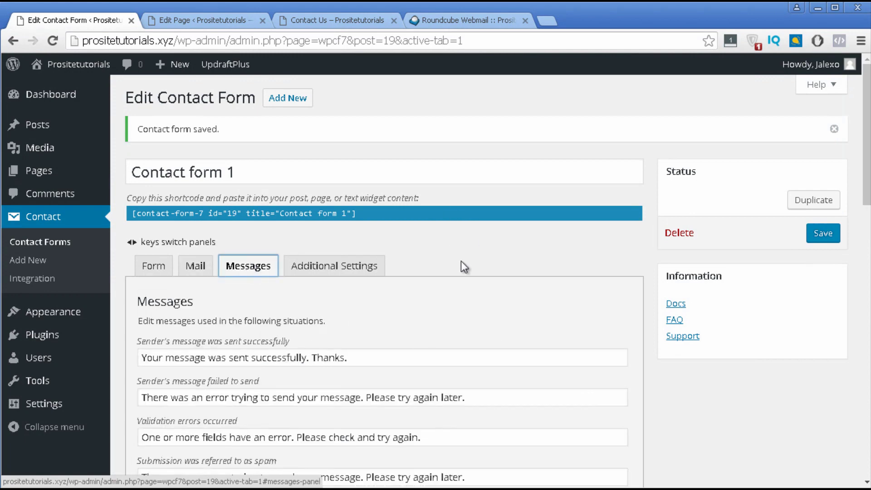
pyautogui.scroll(-3, 463, 266)
pyautogui.scroll(2, 449, 230)
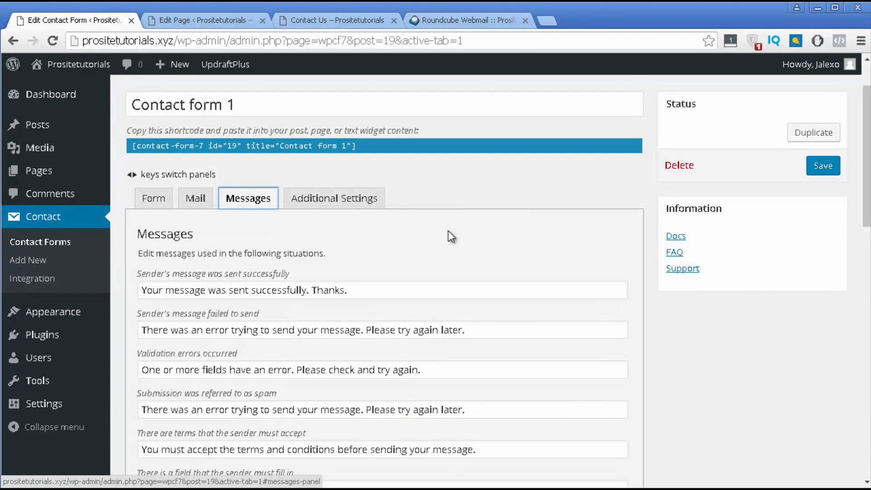
pyautogui.scroll(-4, 449, 231)
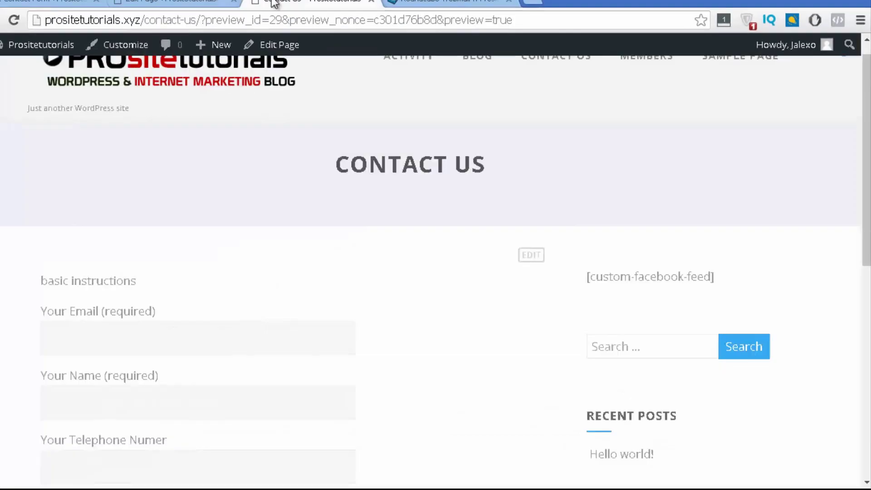
pyautogui.scroll(-5, 244, 290)
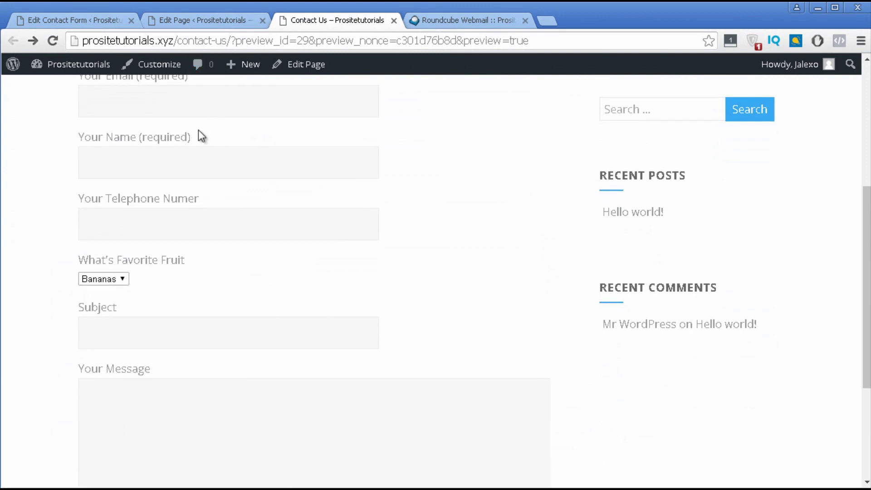
pyautogui.scroll(2, 195, 141)
pyautogui.scroll(-6, 243, 159)
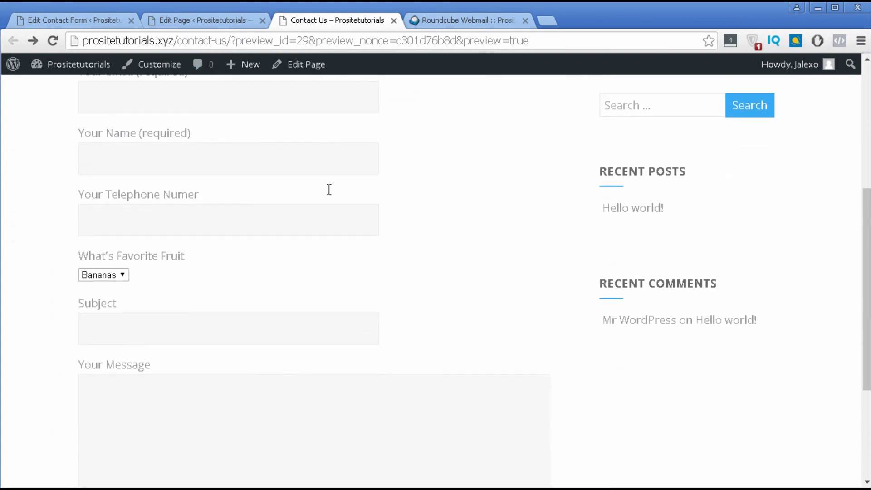
# - Back in the contact form editor, replace the message for a successfully sent submission with "thanks for sending a message"
pyautogui.click(66, 20)
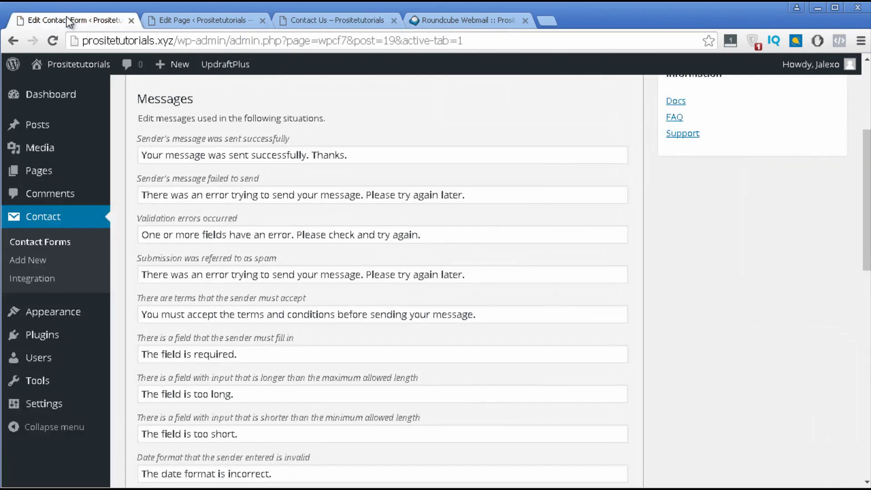
pyautogui.moveTo(390, 155); pyautogui.dragTo(140, 150)
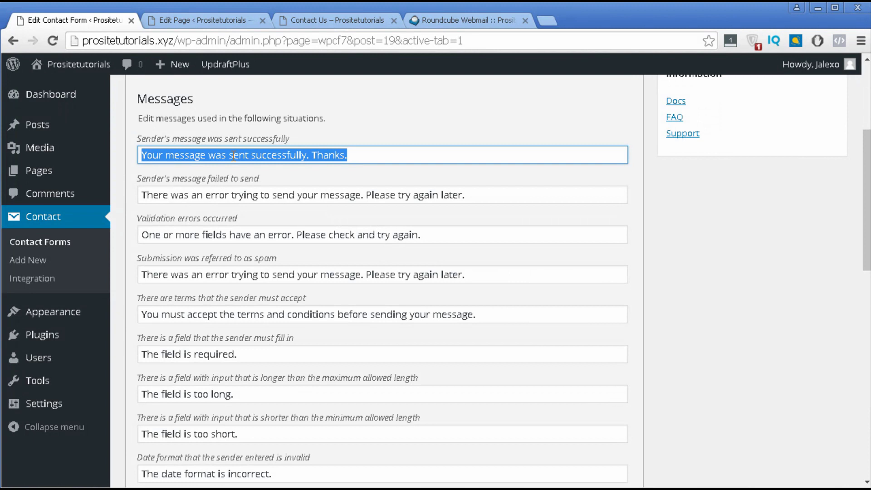
pyautogui.write('thanks s')
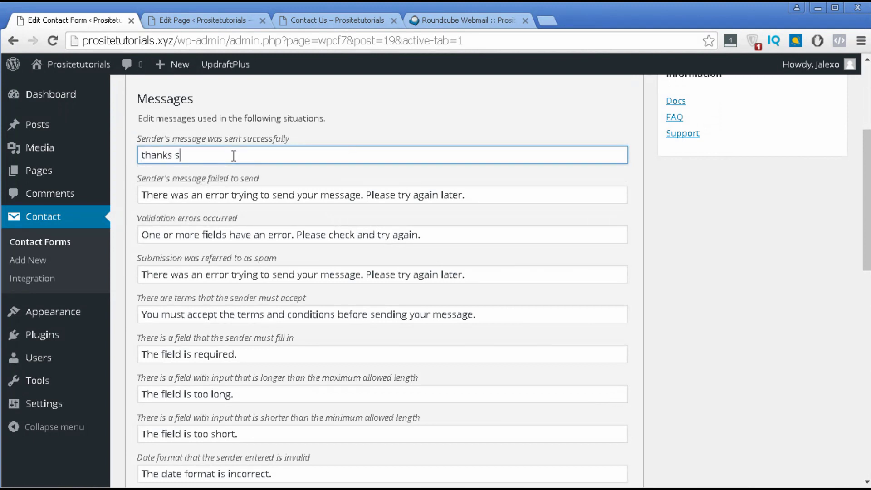
pyautogui.press('BackSpace')
pyautogui.press('BackSpace')
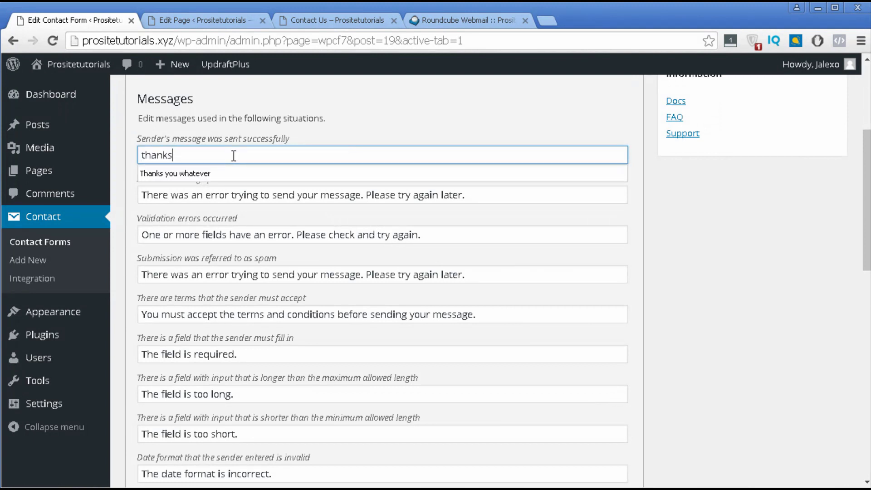
pyautogui.write('for sending a m')
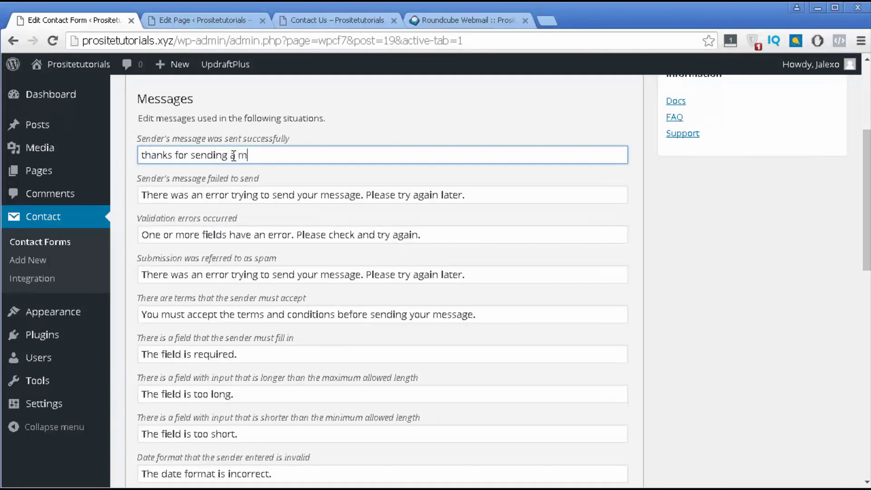
pyautogui.write('essage')
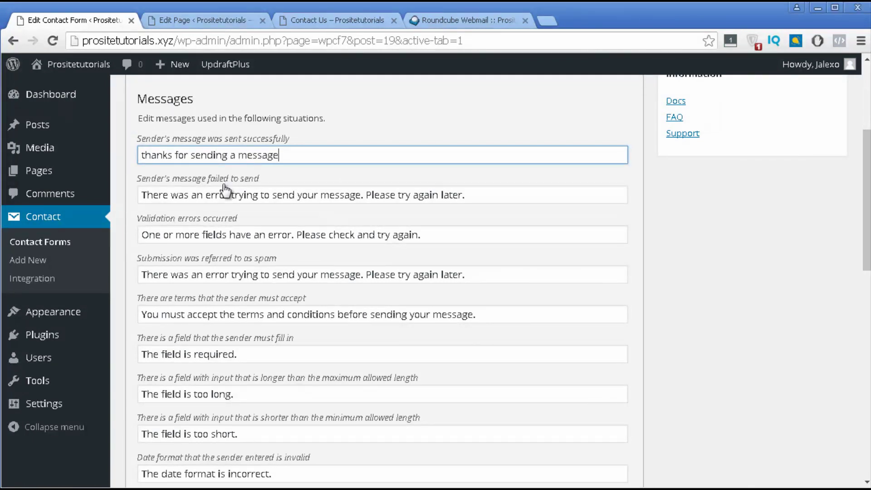
# - Check the remaining response messages through to the invalid telephone number one, and save the contact form
pyautogui.click(226, 192)
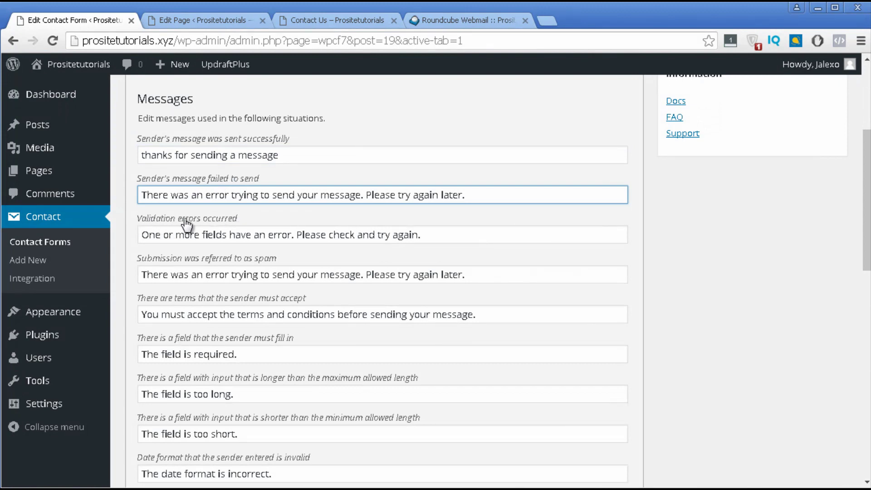
pyautogui.scroll(-2, 268, 258)
pyautogui.scroll(-2, 254, 227)
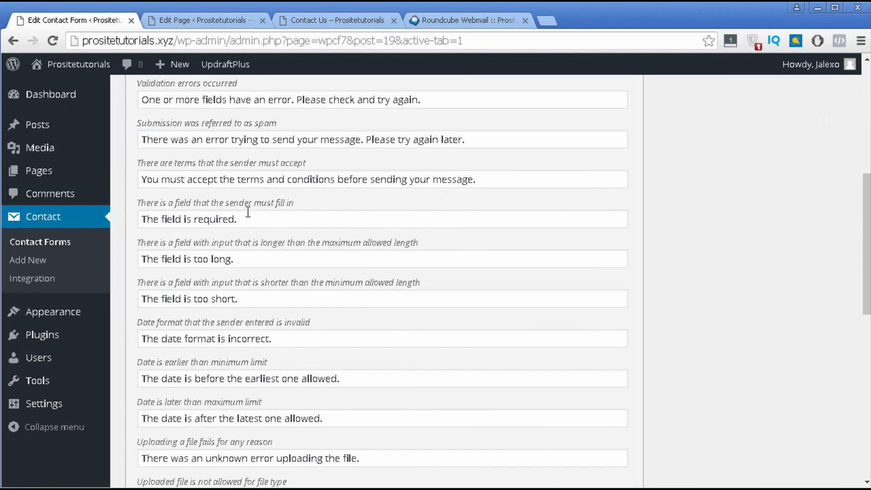
pyautogui.scroll(-10, 249, 217)
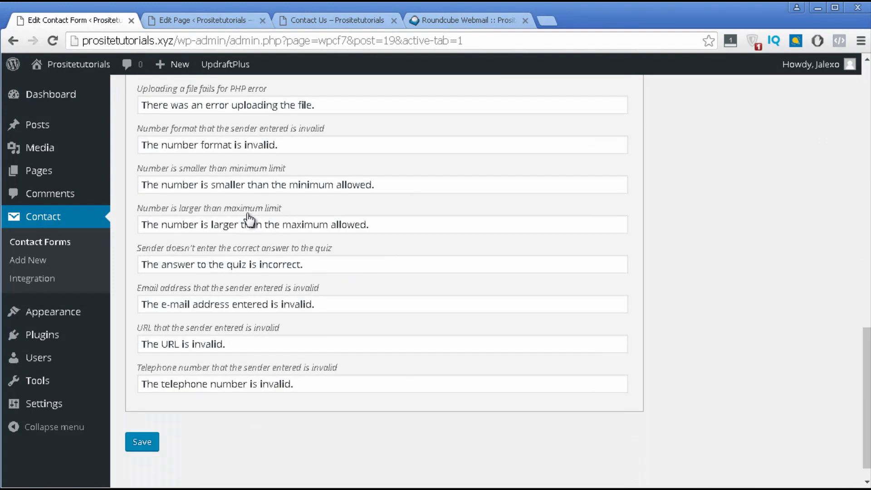
pyautogui.scroll(-1, 248, 220)
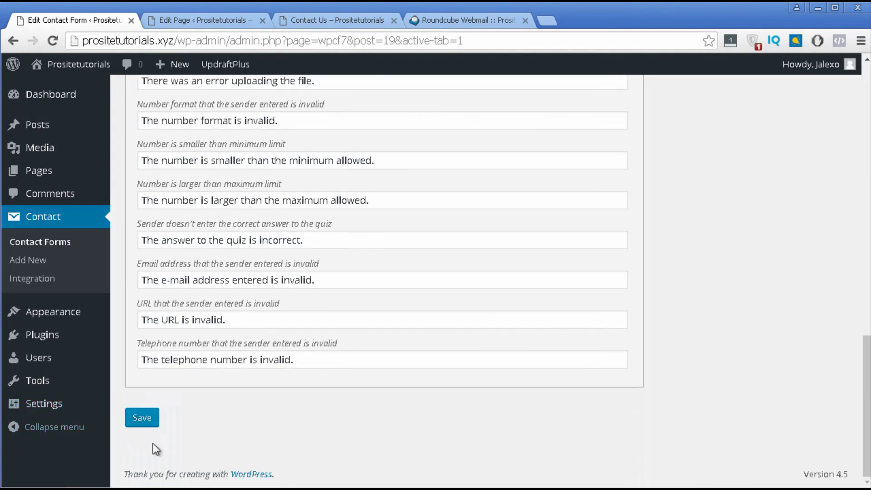
pyautogui.click(138, 423)
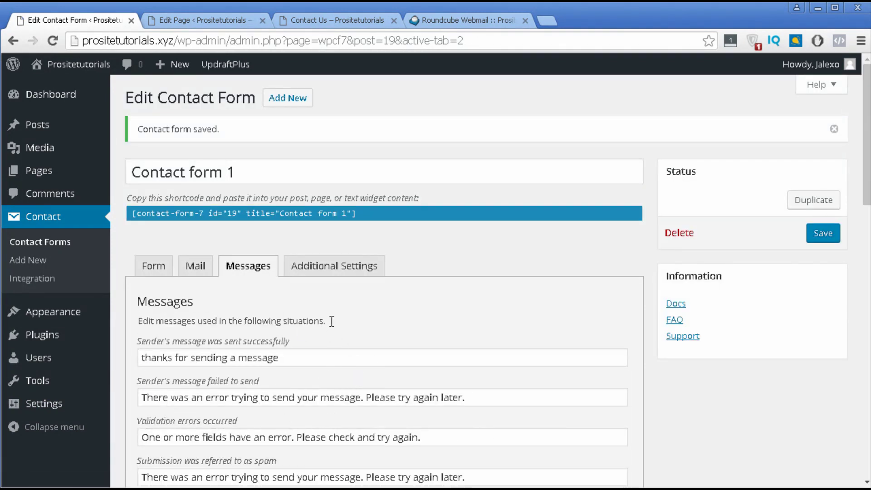
# - Show the contact form's additional settings and open their linked documentation in a new browser tab
pyautogui.click(349, 280)
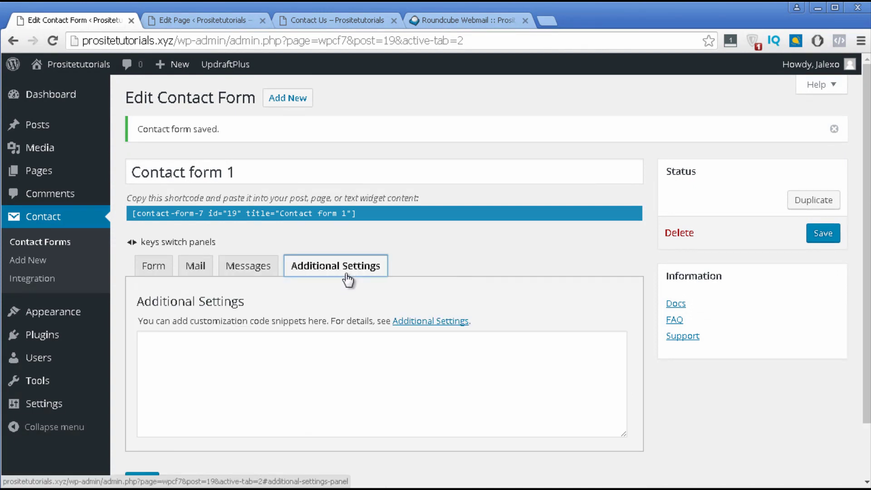
pyautogui.scroll(-1, 348, 272)
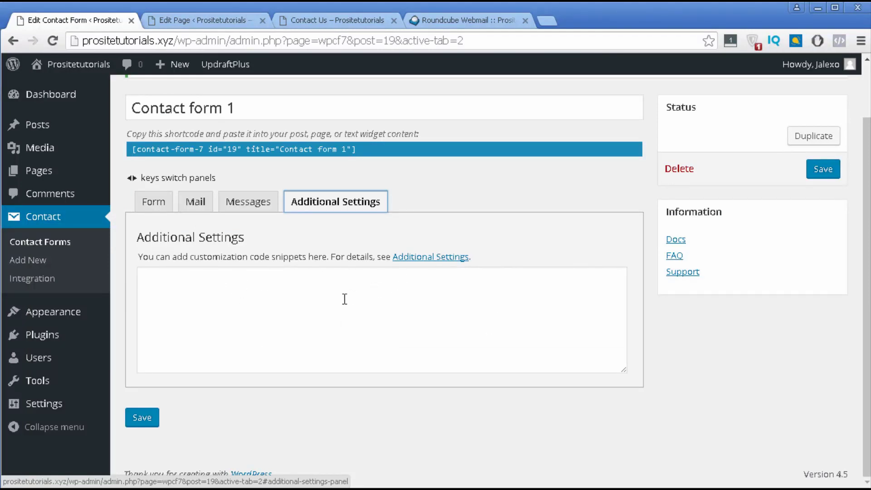
pyautogui.rightClick(448, 264)
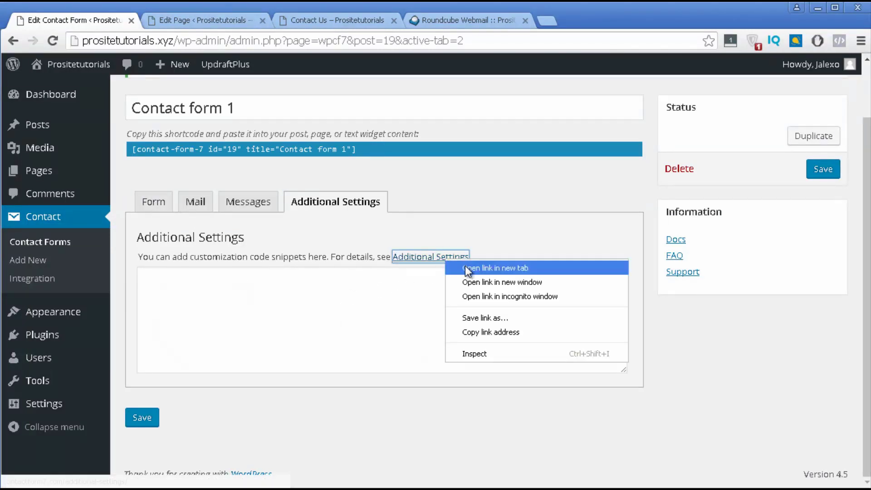
pyautogui.click(464, 266)
pyautogui.click(185, 22)
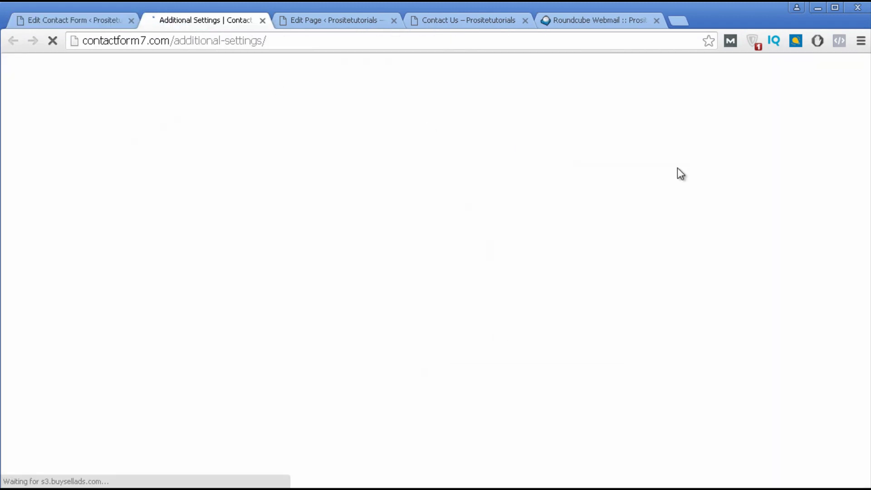
# - Read through the documented settings such as demo mode, acceptance as validation and JavaScript code, and return to the contact form editor
pyautogui.scroll(-7, 674, 176)
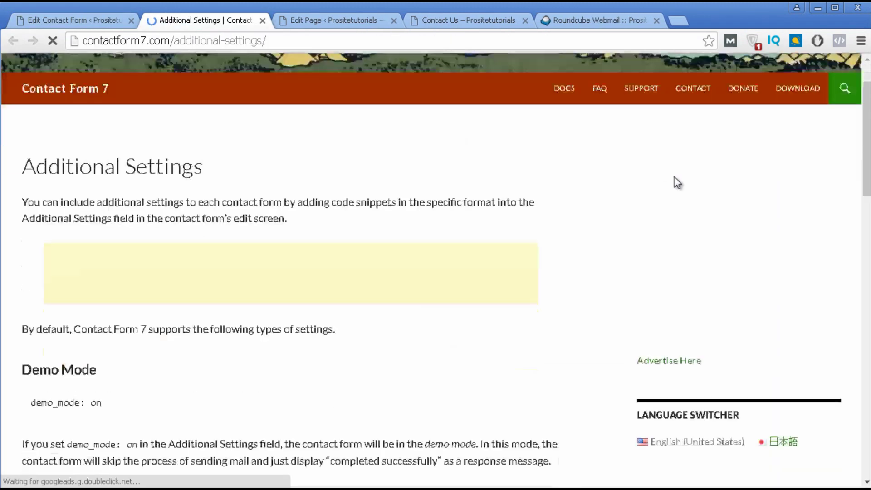
pyautogui.scroll(-5, 674, 174)
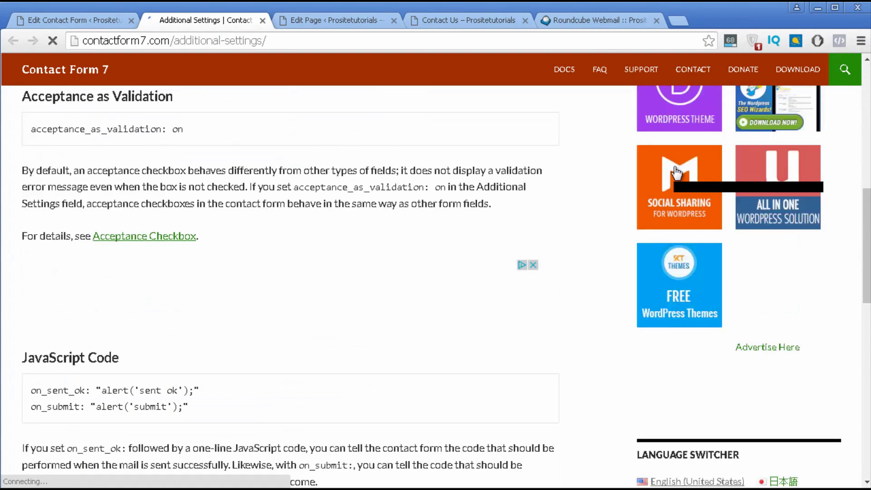
pyautogui.scroll(-12, 415, 169)
pyautogui.scroll(14, 403, 168)
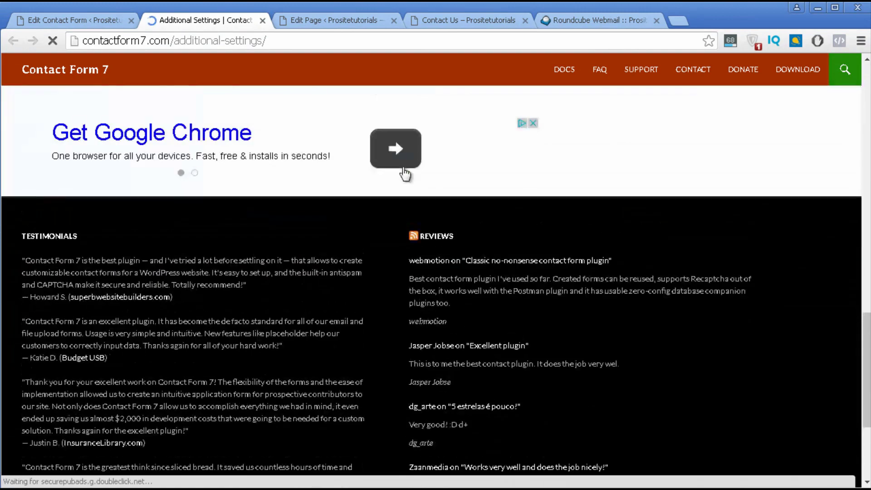
pyautogui.scroll(5, 401, 167)
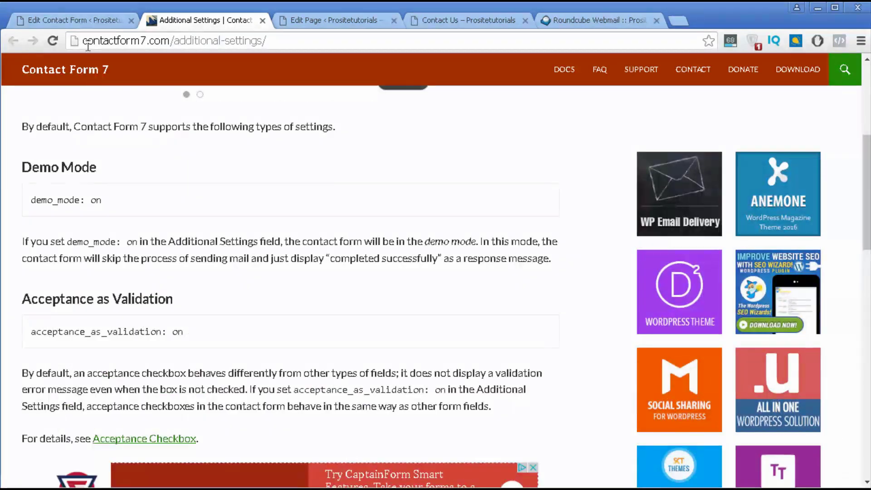
pyautogui.click(85, 21)
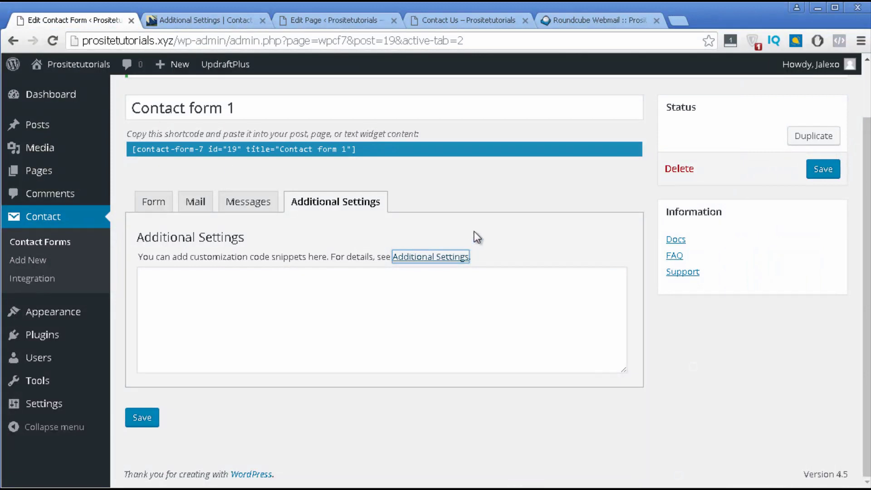